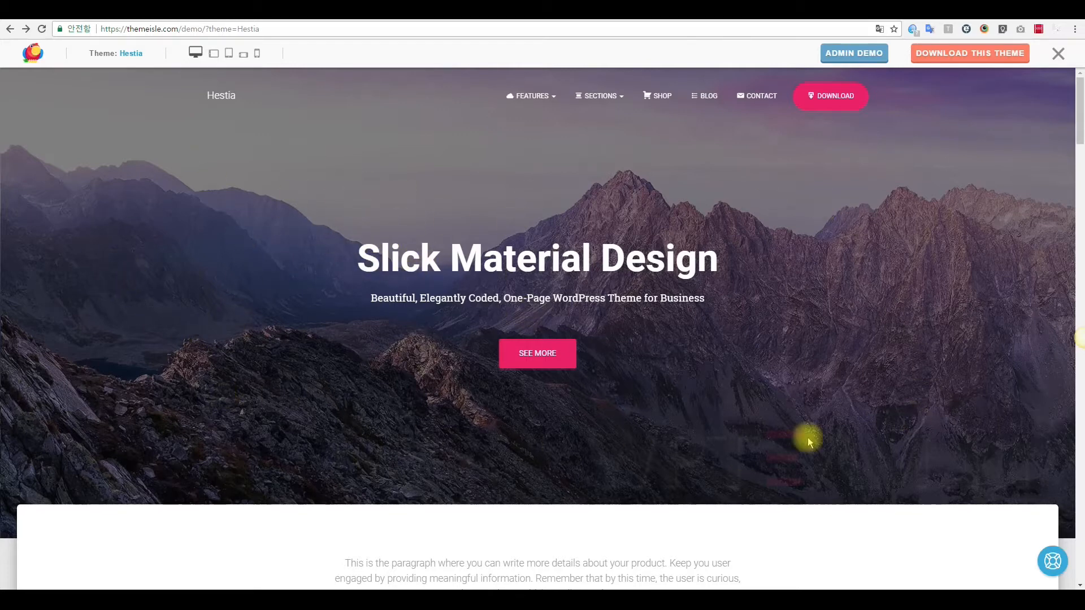
In the WordPress admin, go to Plugins (플러그인) and open the Add New (플러그인 추가하기) page.
scroll(436, 310, "down", 10)
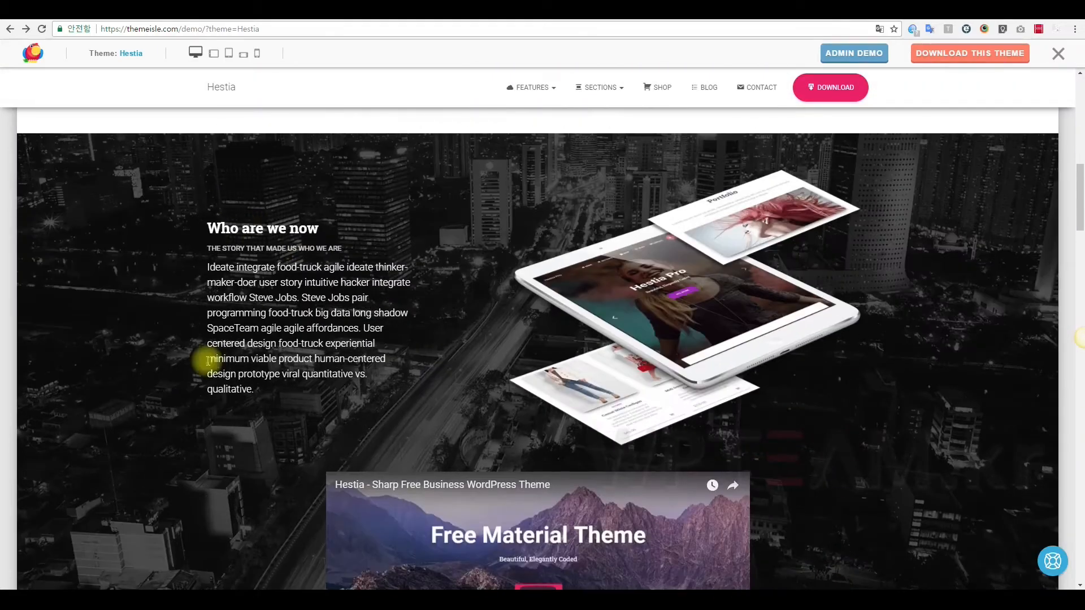
scroll(451, 370, "down", 12)
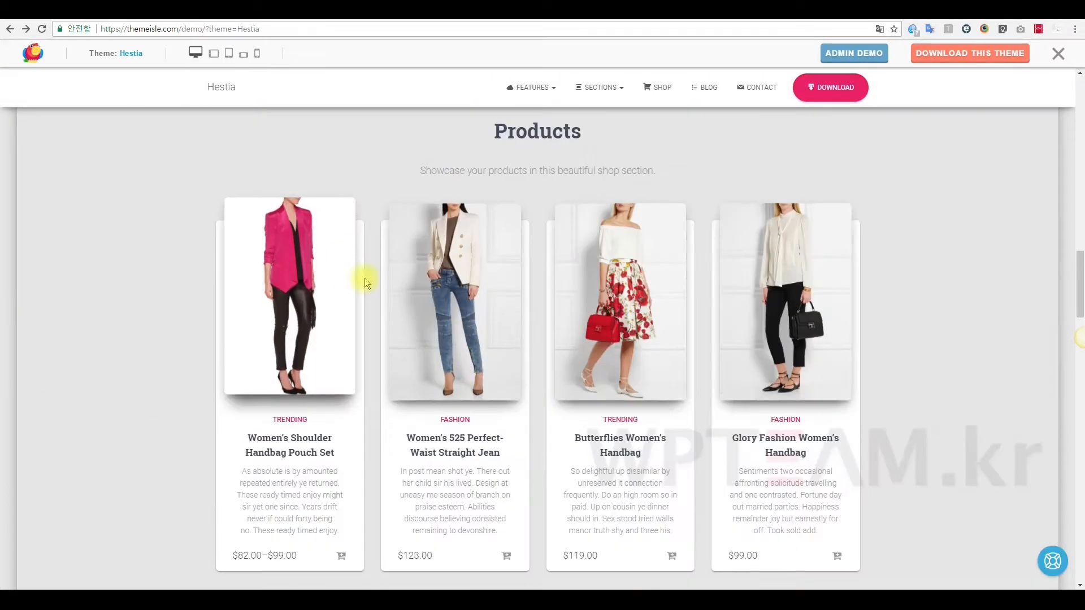
scroll(831, 339, "down", 12)
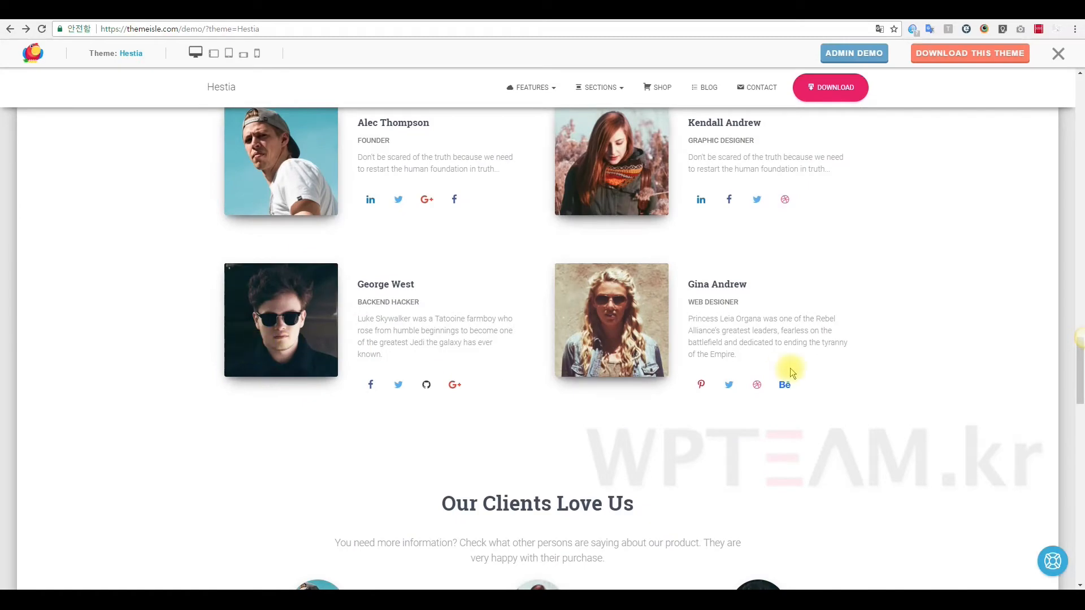
scroll(765, 383, "up", 20)
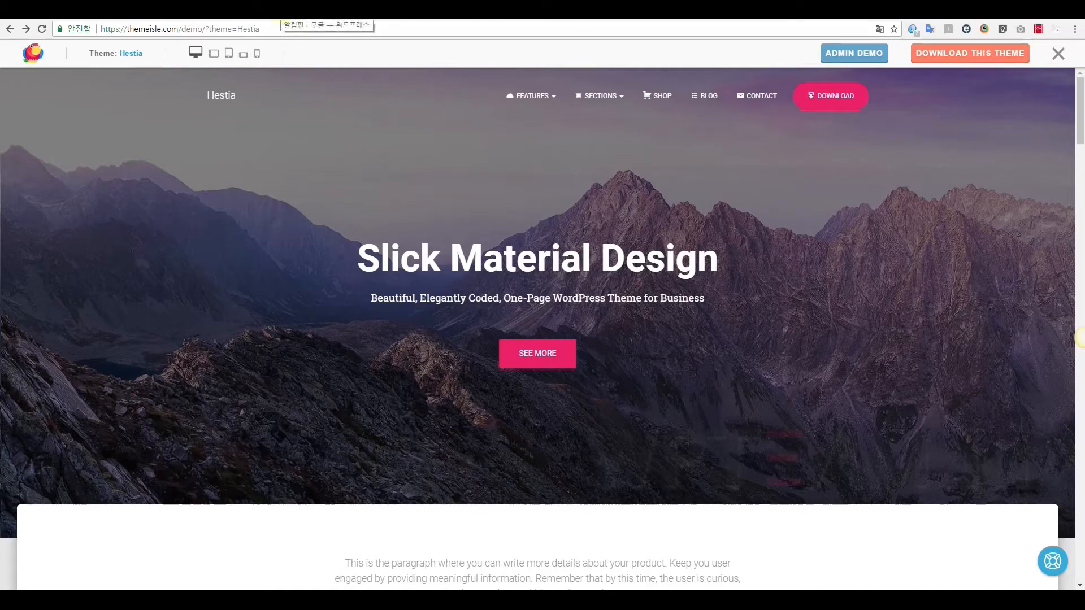
left_click(285, 11)
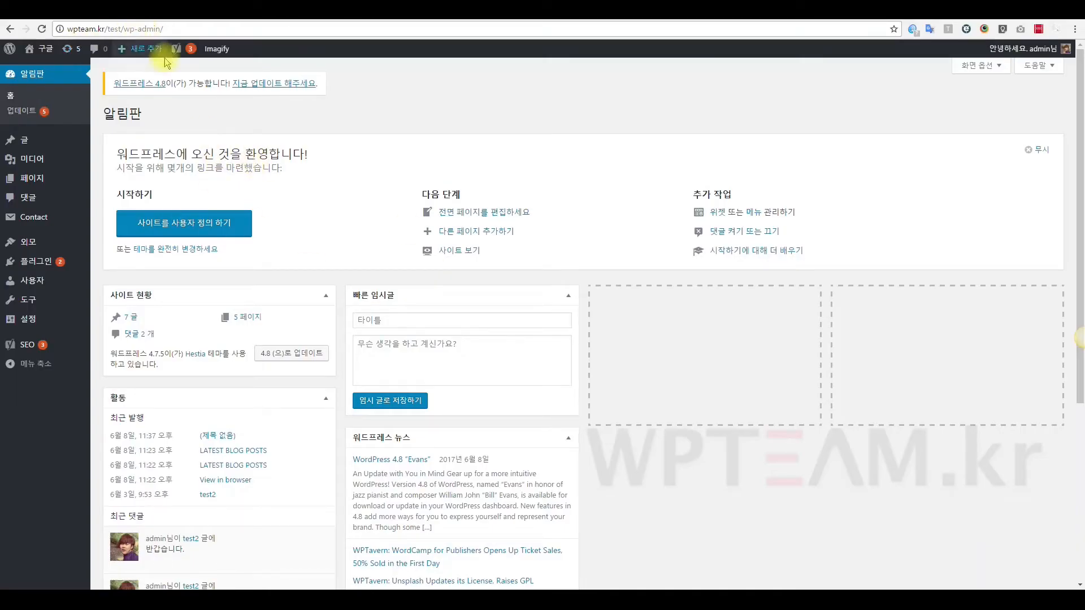
left_click_drag(131, 28, 147, 30)
left_click(457, 130)
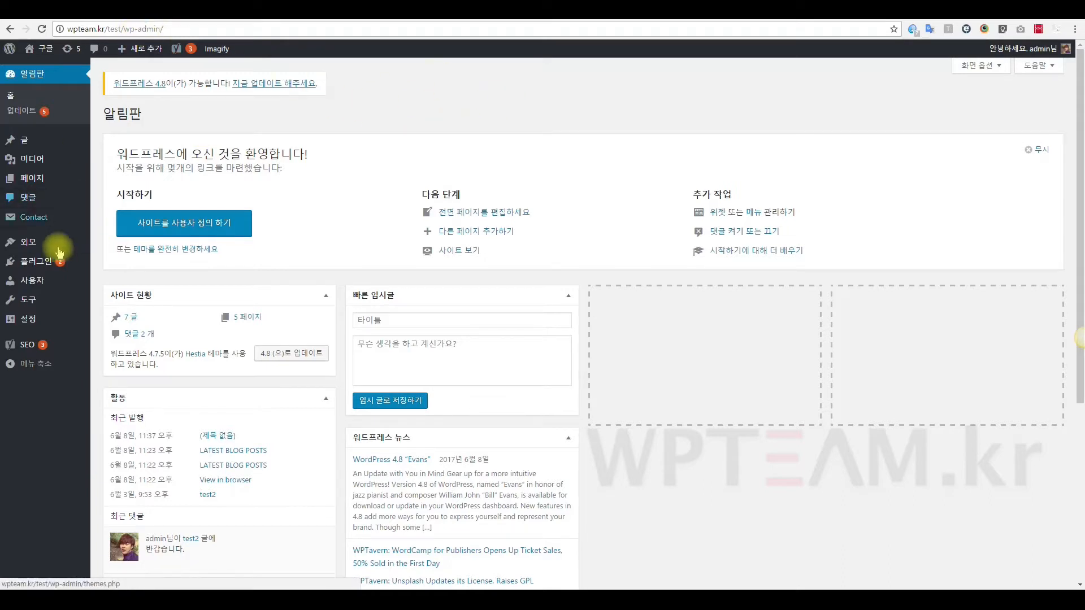
left_click(37, 270)
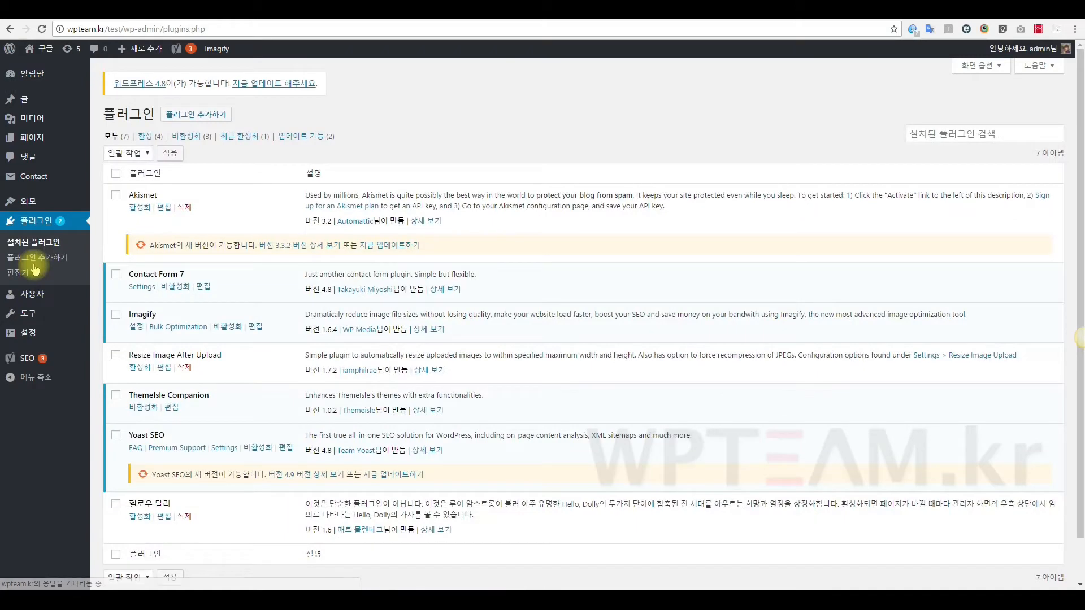
left_click(199, 116)
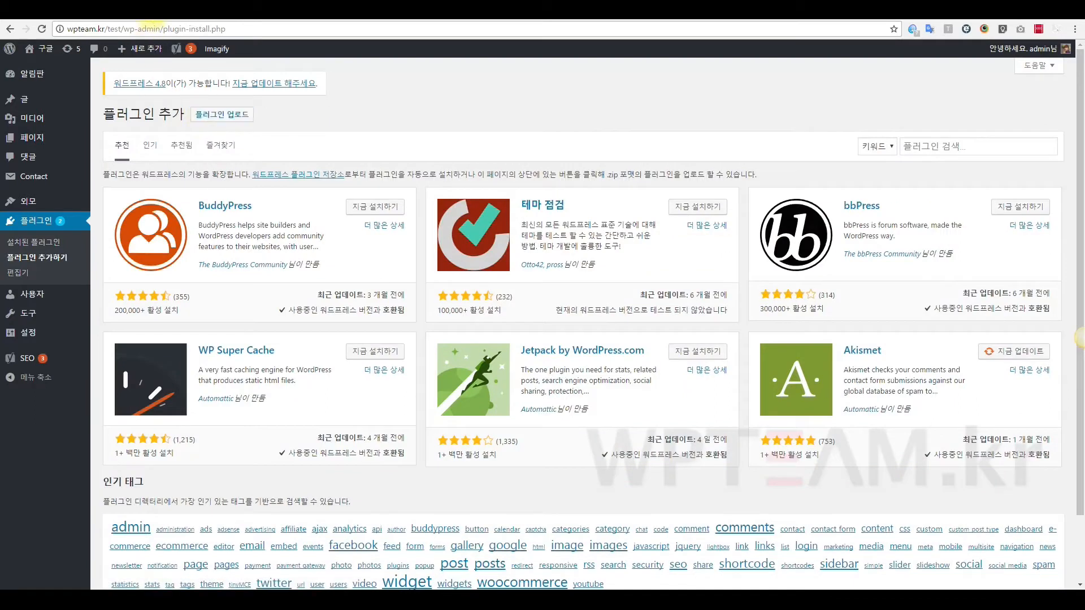
Search the plugin directory for 'imagify' and activate Imagify Image Optimizer.
left_click(917, 150)
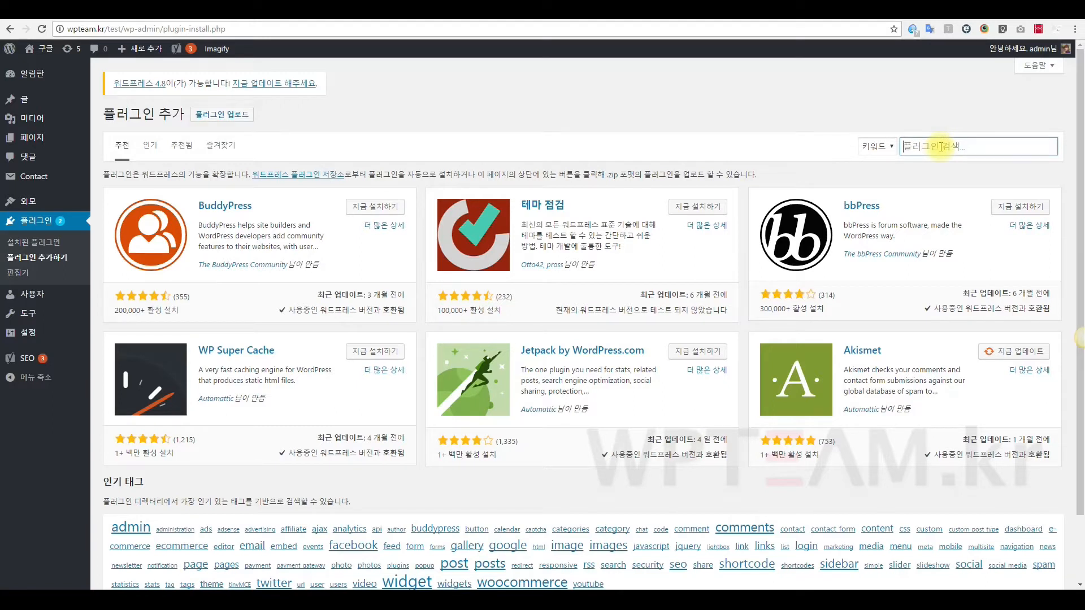
type("ima")
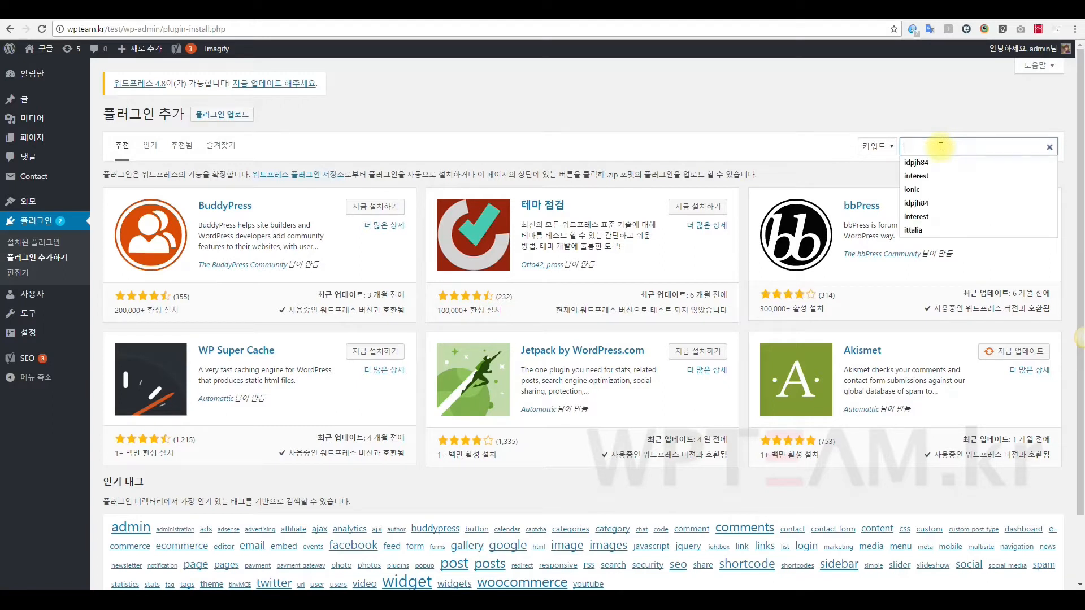
type("gify")
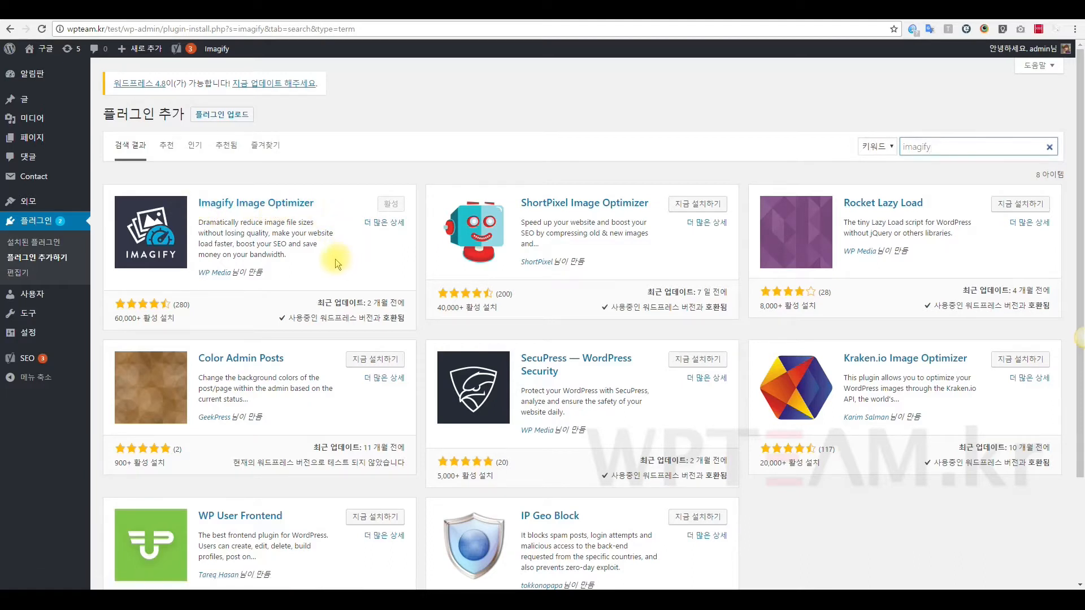
triple_click(355, 258)
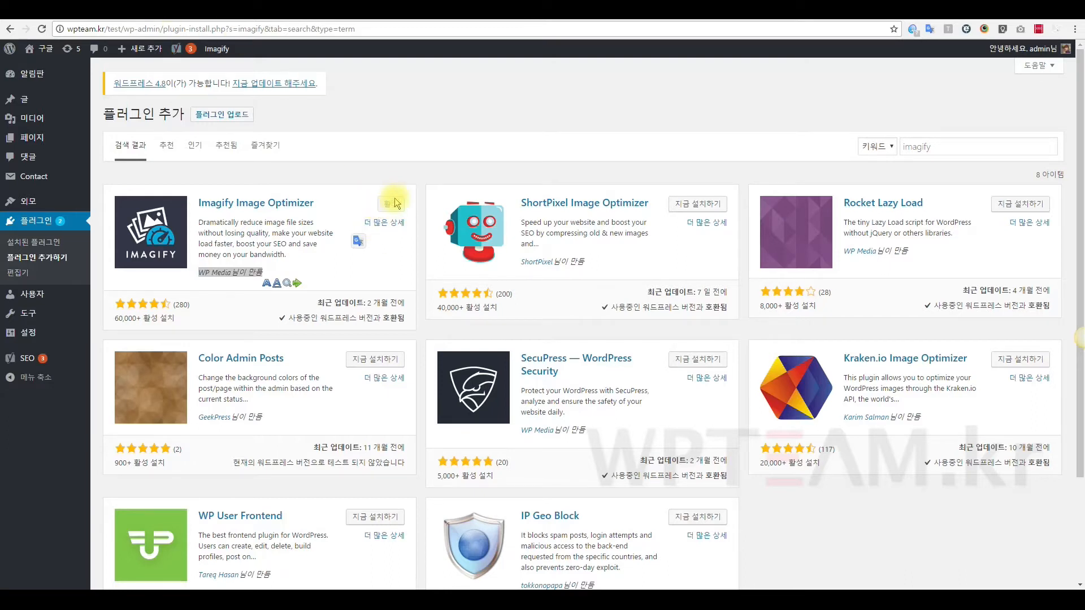
left_click(352, 202)
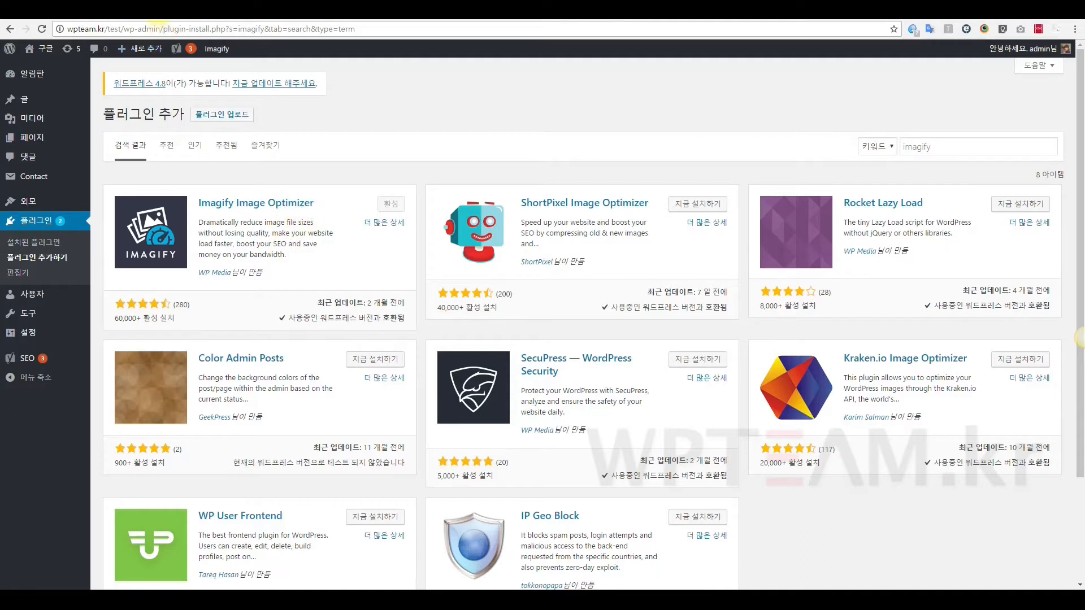
left_click(159, 10)
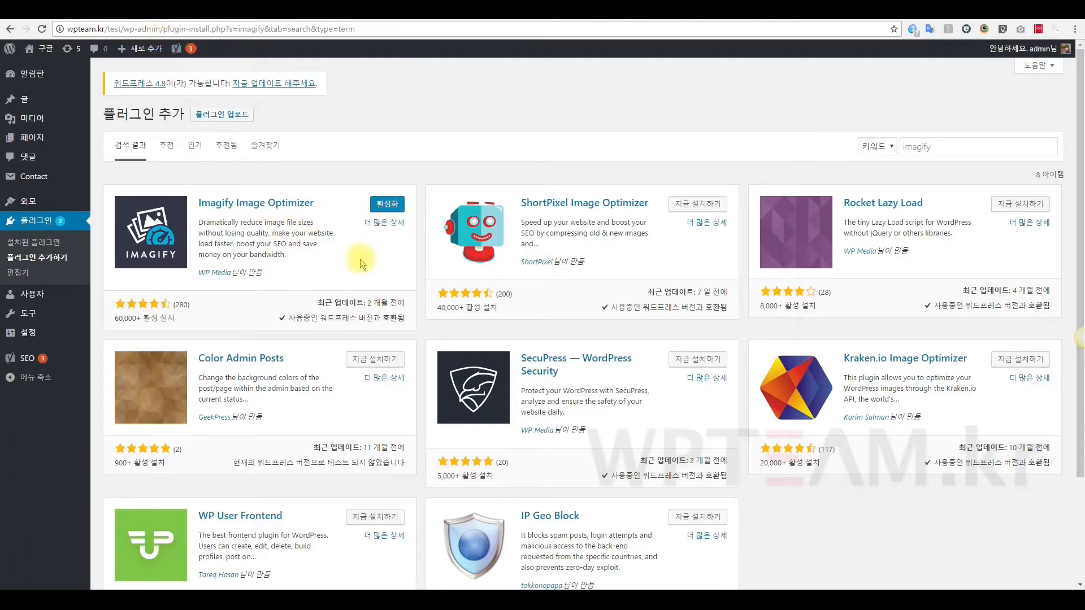
left_click(384, 207)
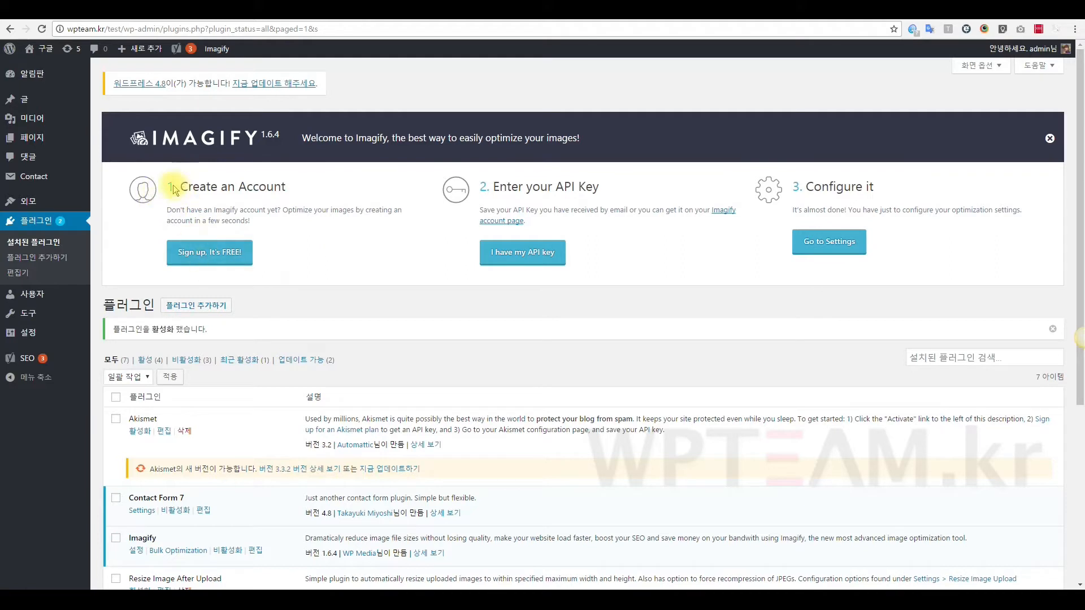
Enter an e-mail address in Imagify's free sign-up form, submit it, and close the window.
left_click(254, 190)
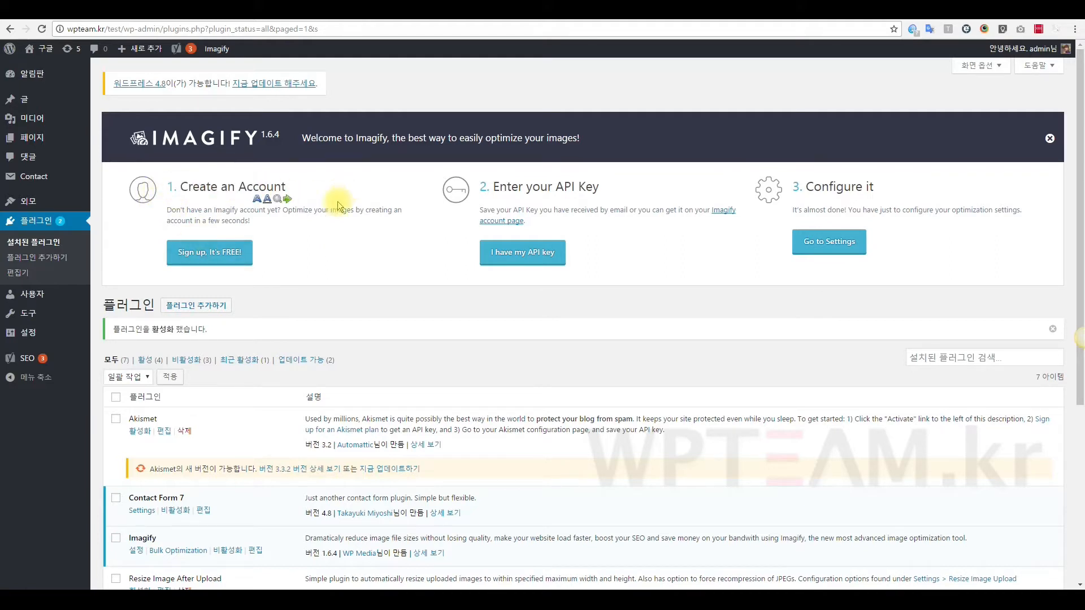
left_click(211, 260)
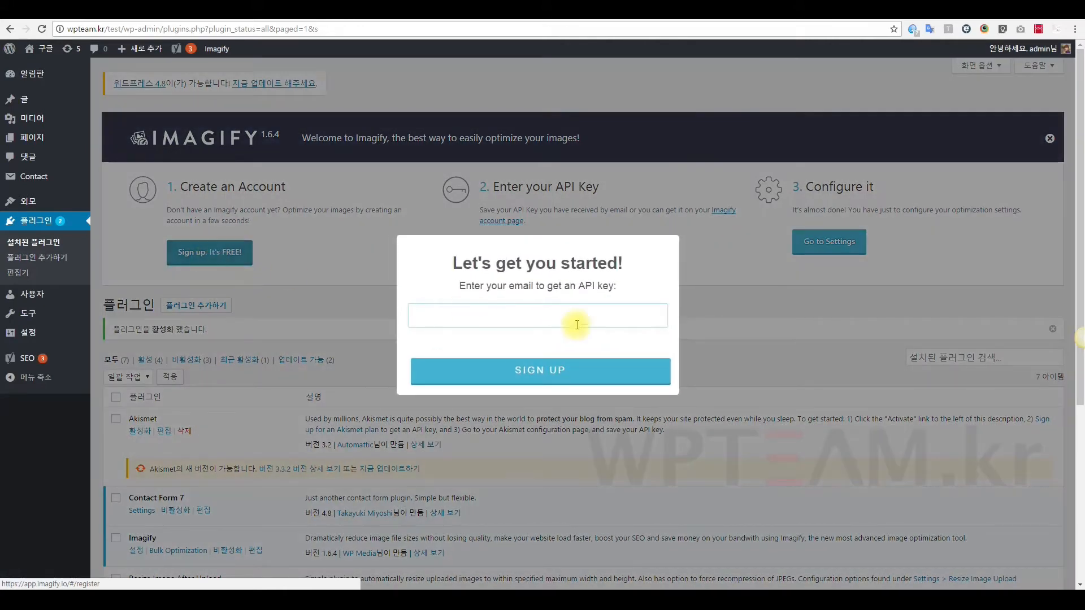
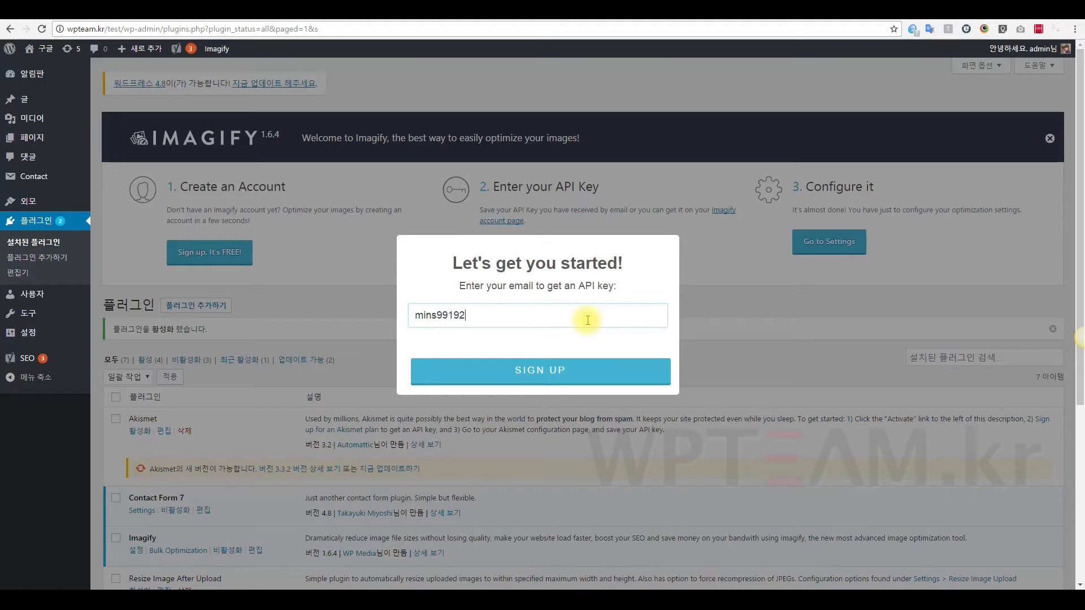
left_click(563, 382)
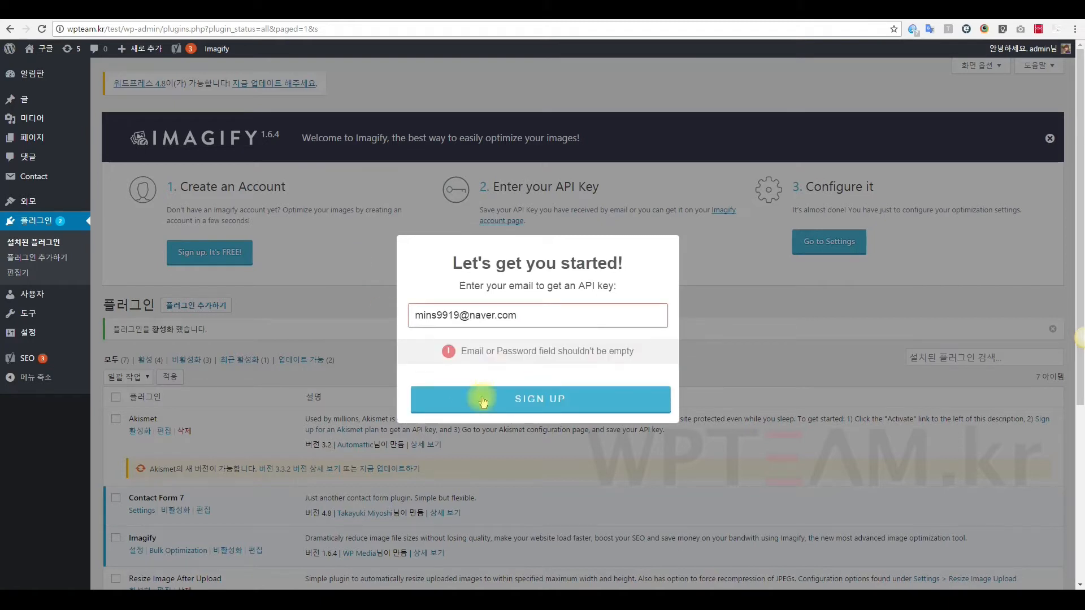
left_click_drag(412, 313, 561, 328)
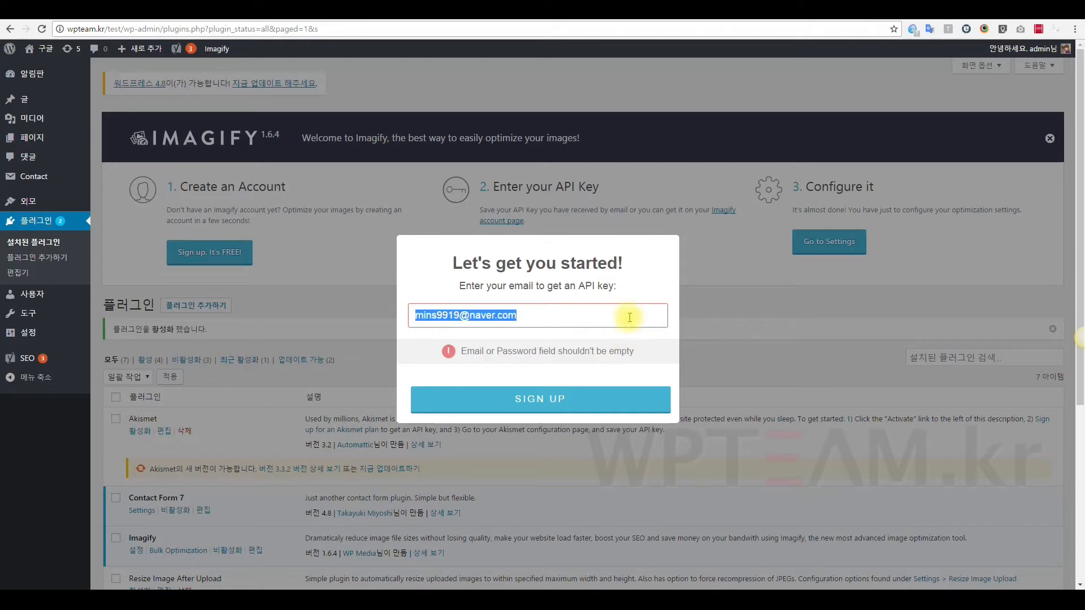
left_click(748, 343)
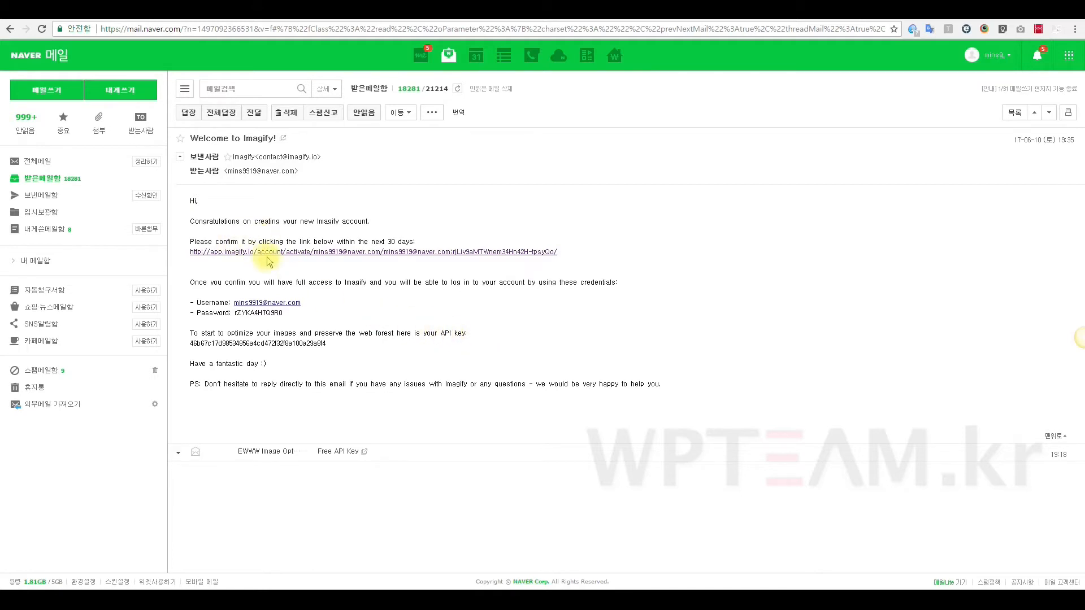
In the Welcome to Imagify email, select the account username and password lines.
left_click_drag(191, 300, 384, 315)
left_click(417, 308)
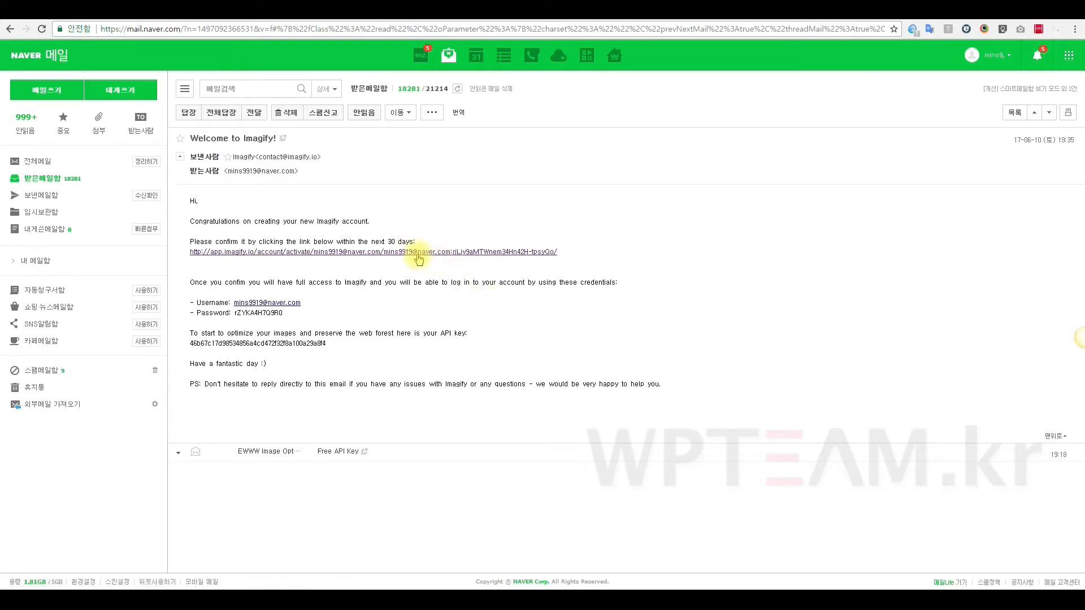
left_click_drag(291, 313, 235, 315)
left_click(400, 273)
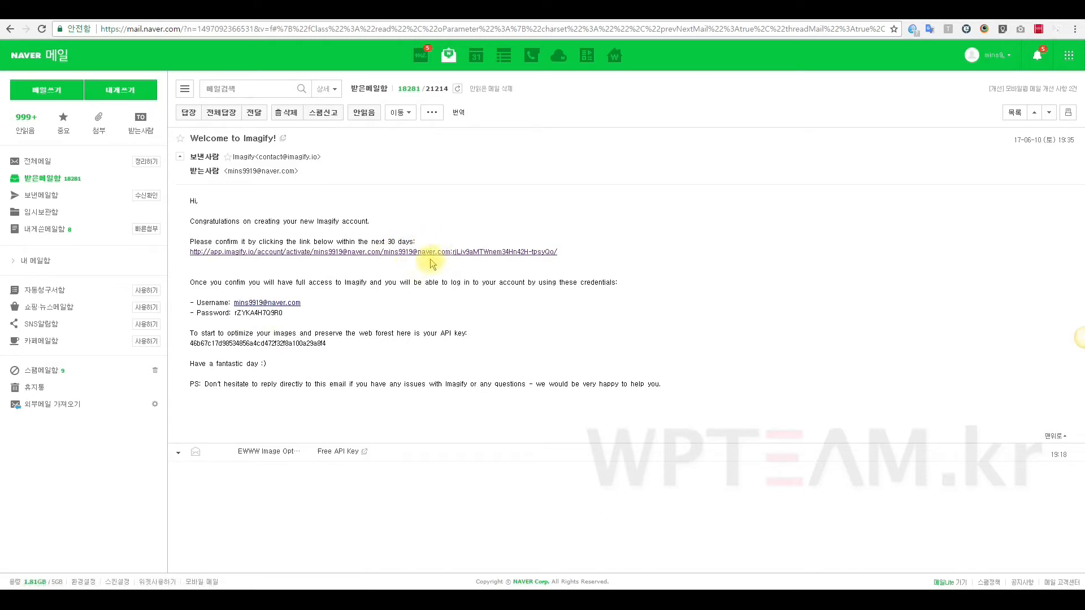
left_click_drag(308, 314, 235, 304)
double_click(252, 313)
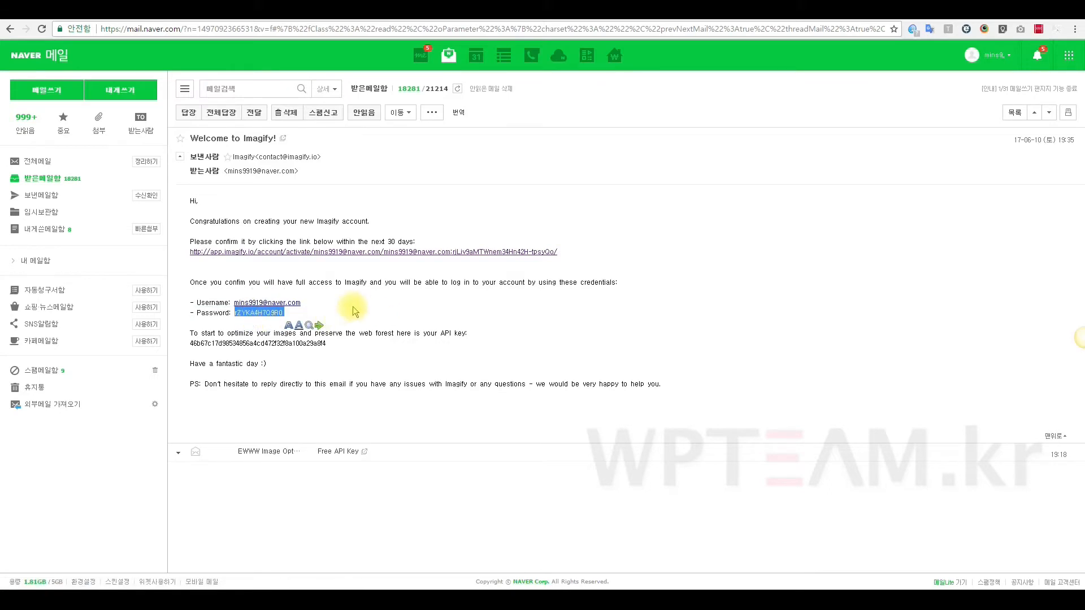
left_click_drag(196, 314, 303, 324)
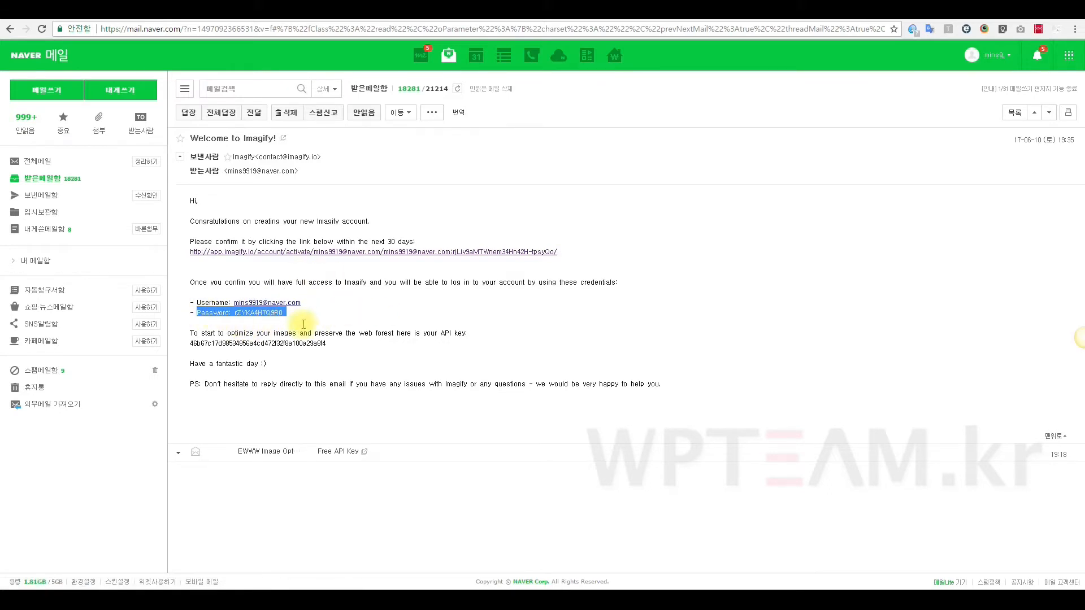
left_click(338, 305)
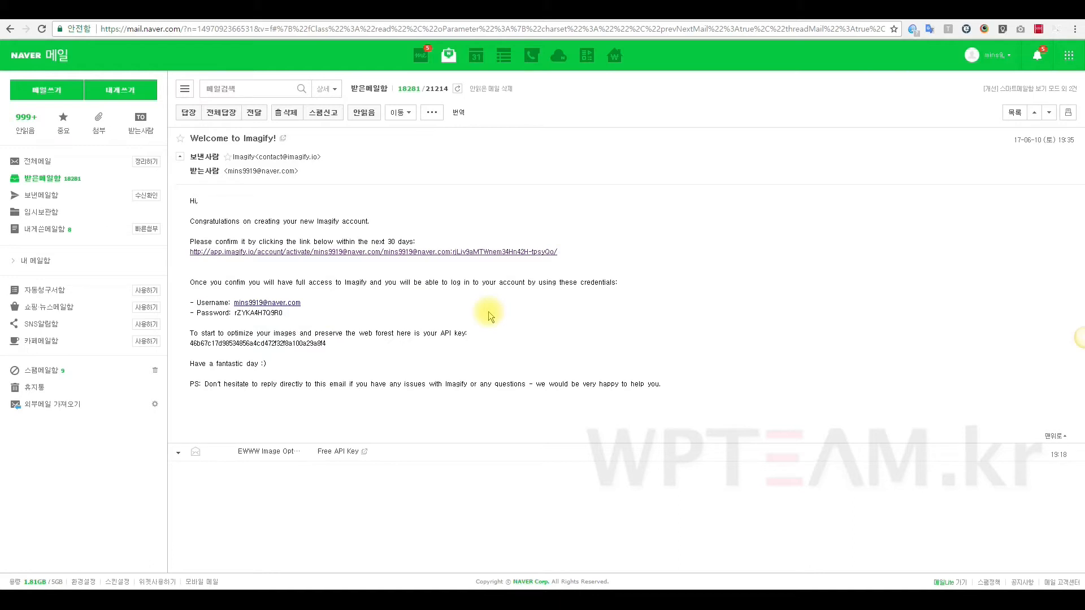
Select the whole API key line and return to the WordPress admin tab.
mouse_move(195, 343)
left_mouse_down()
mouse_move(327, 345)
mouse_move(188, 343)
left_mouse_up()
left_click(326, 344)
left_click(224, 353)
triple_click(224, 344)
key("ctrl+c")
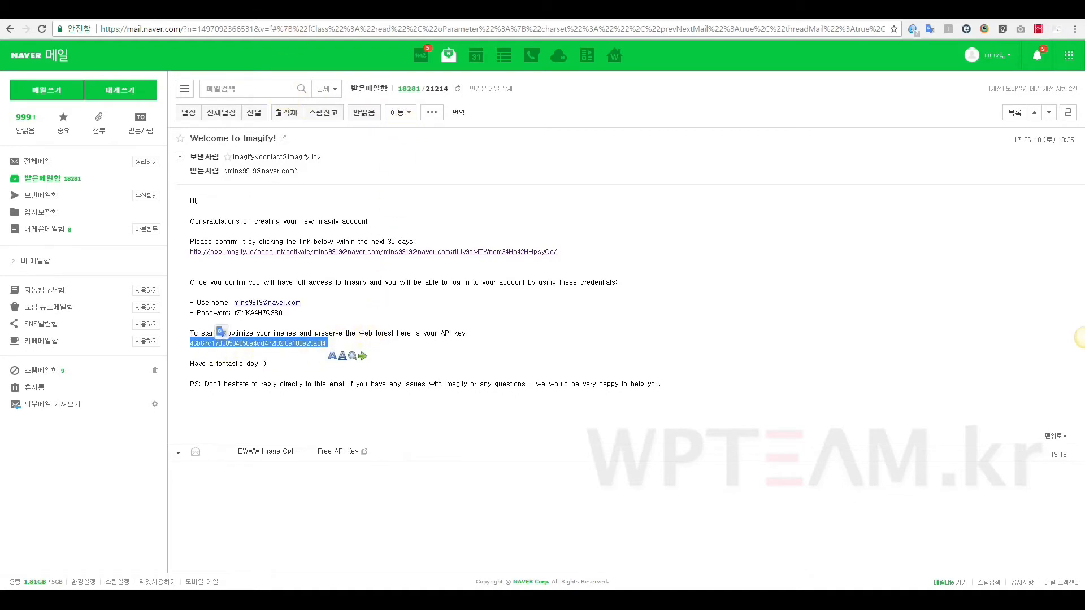
left_click(294, 11)
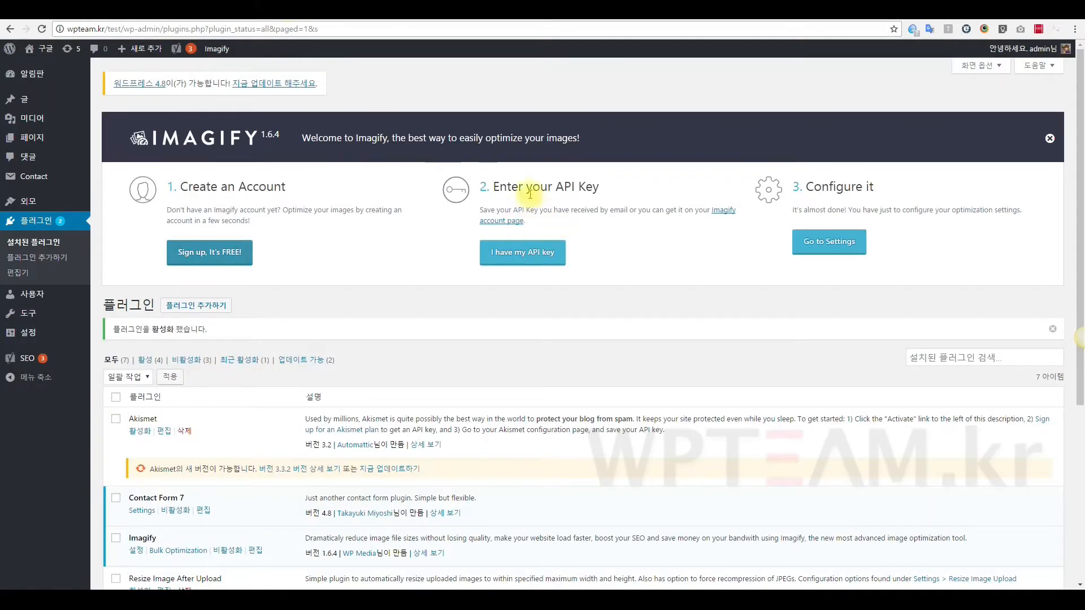
Paste the emailed API key into Imagify's connection field, connect, and dismiss the Congratulations message.
left_click_drag(493, 187, 586, 191)
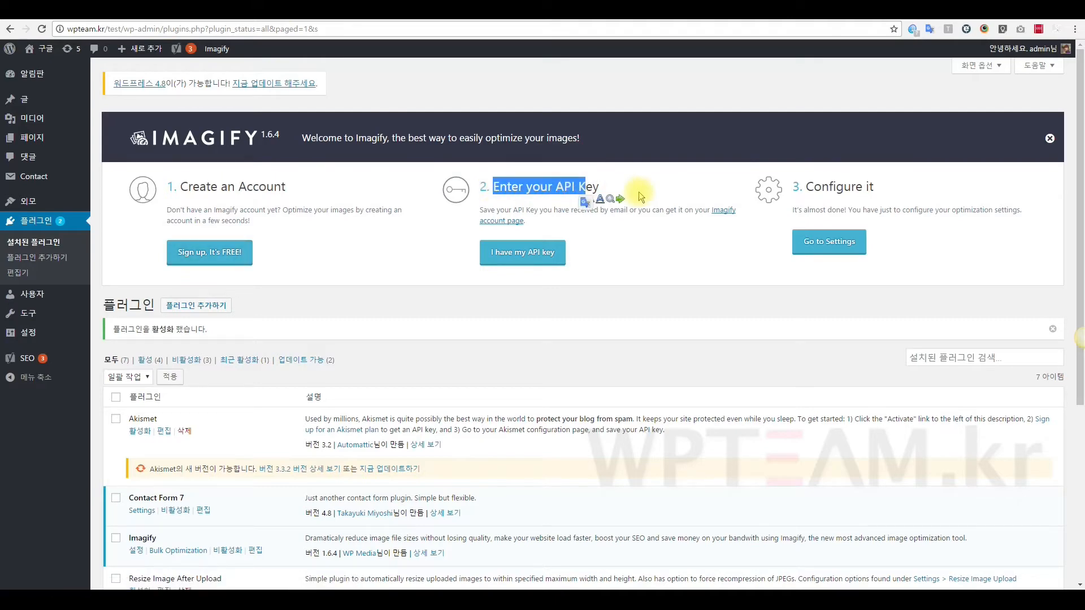
left_click(543, 252)
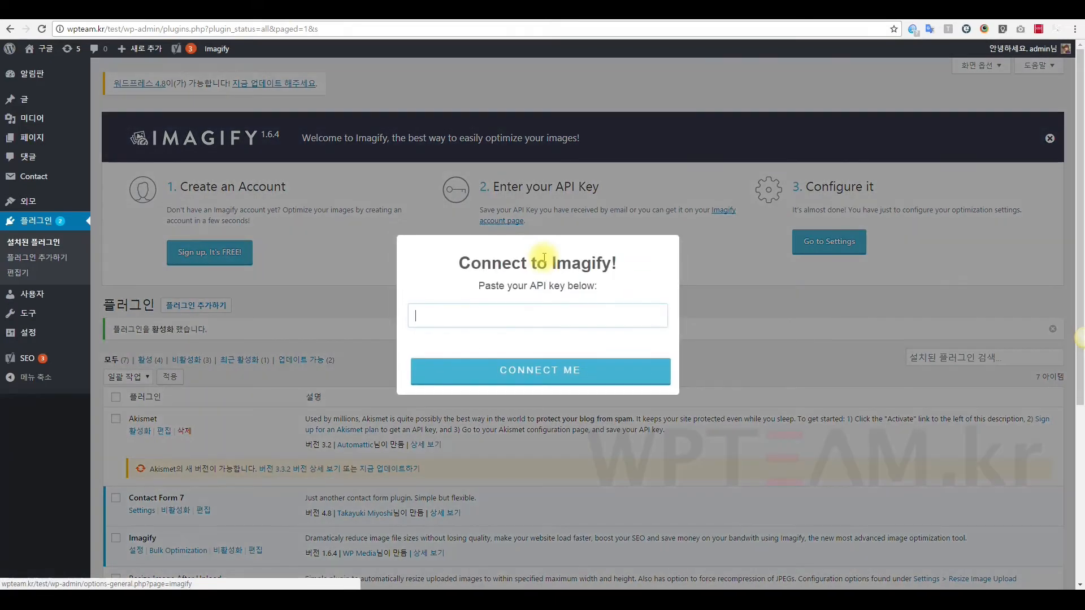
key("ctrl+v")
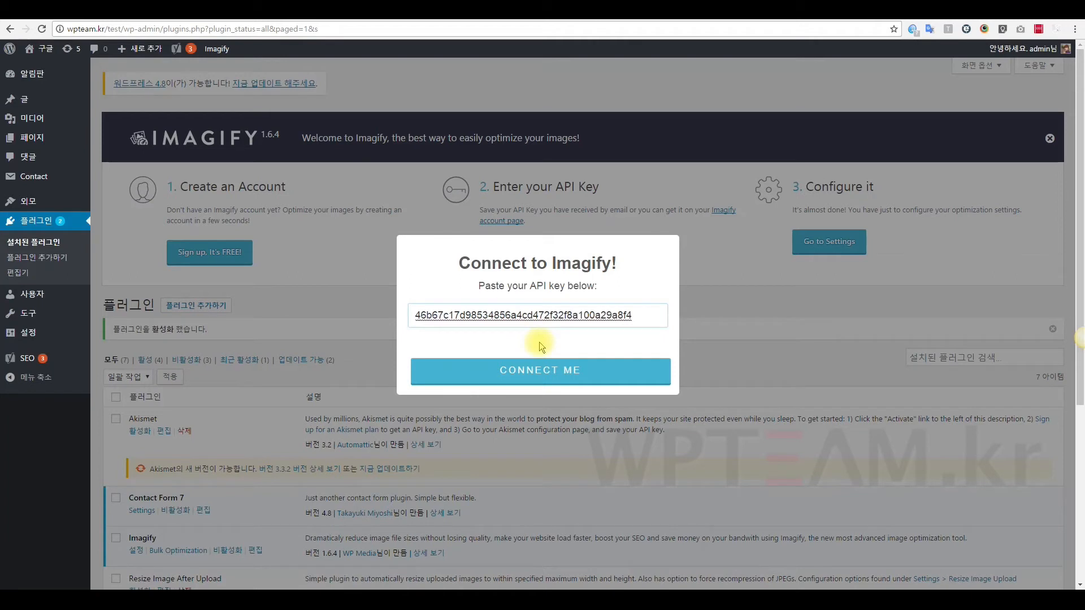
left_click(553, 372)
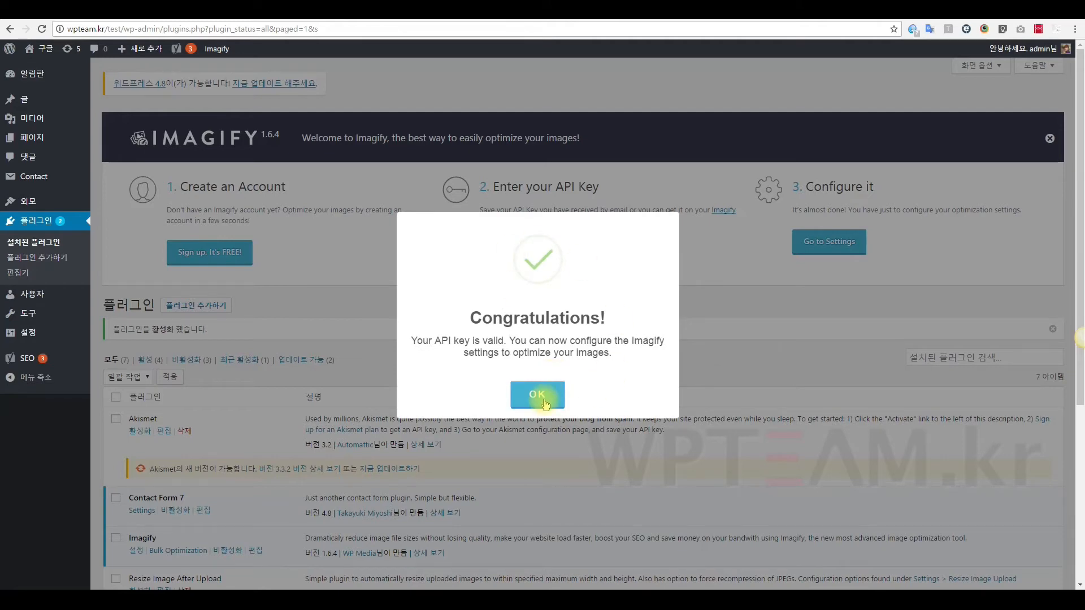
left_click(545, 405)
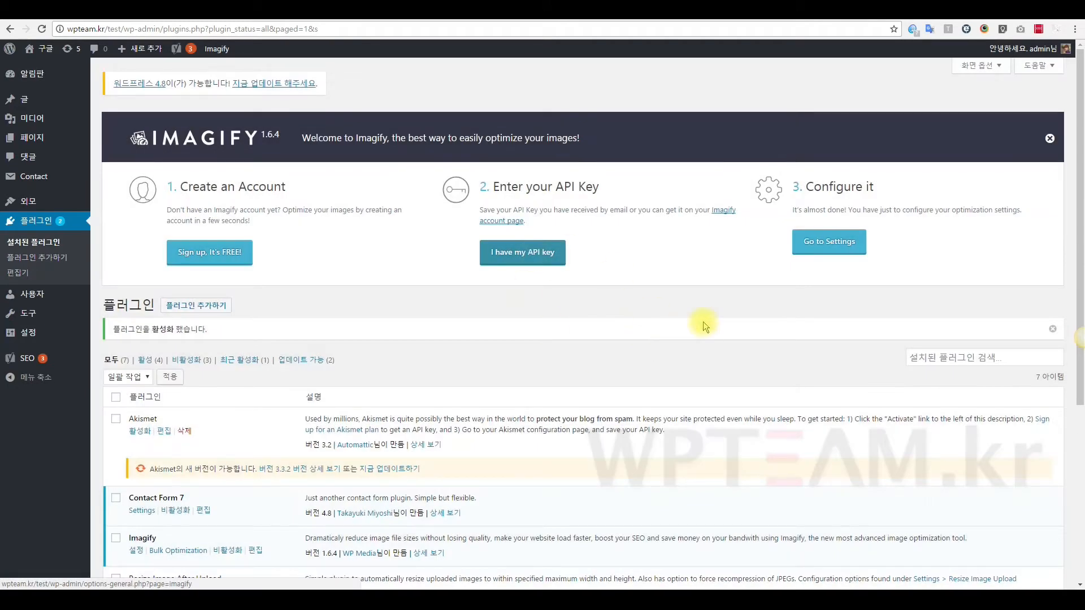
Open Imagify's settings via Go to Settings and review the auto-optimize on upload option.
left_click(842, 249)
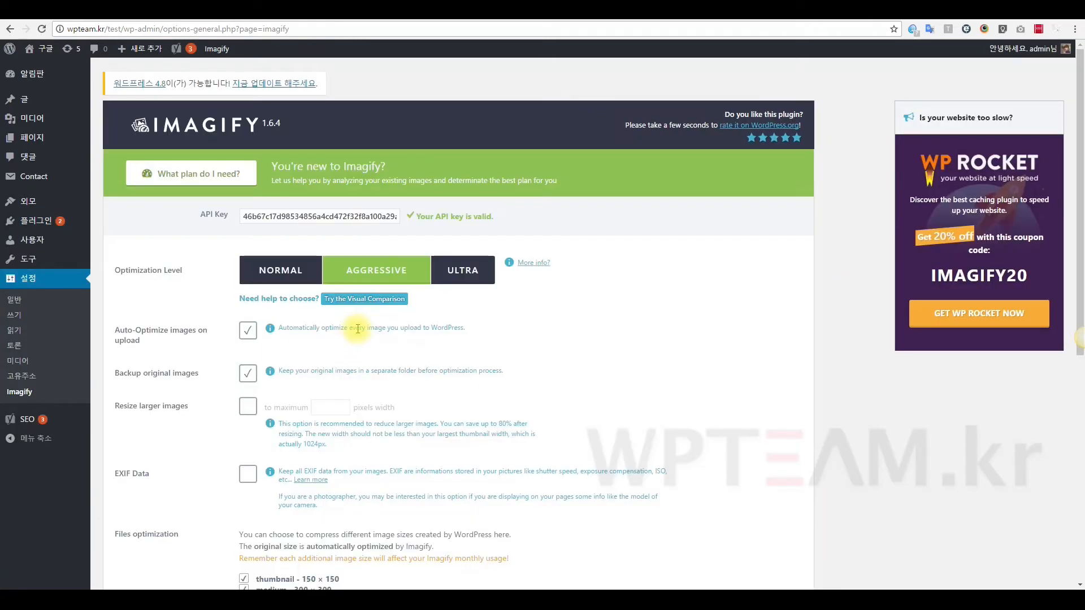
scroll(268, 349, "down", 2)
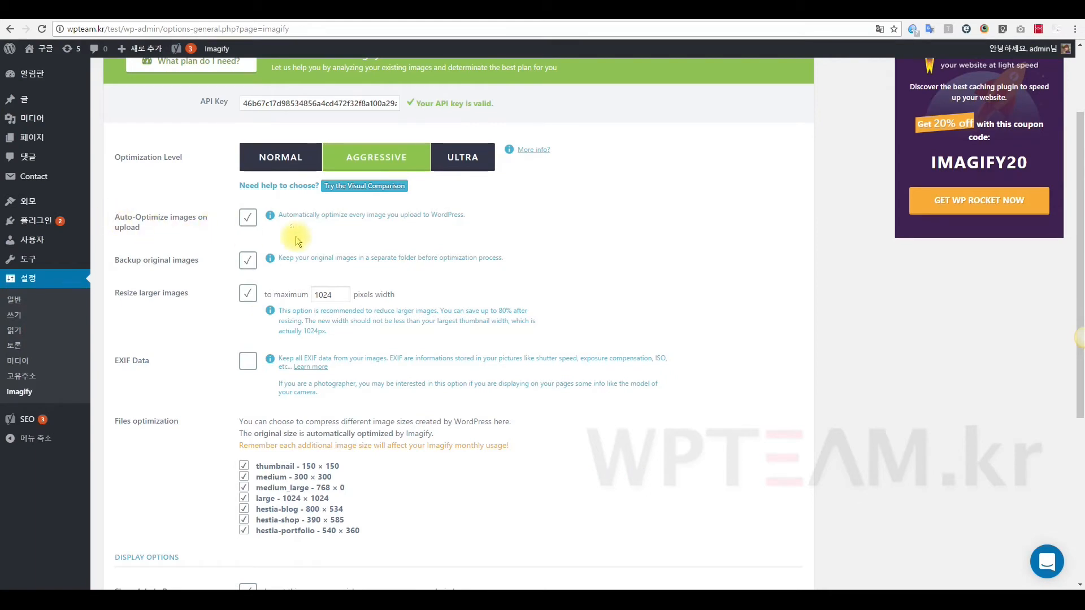
left_click_drag(493, 218, 97, 218)
left_click(432, 233)
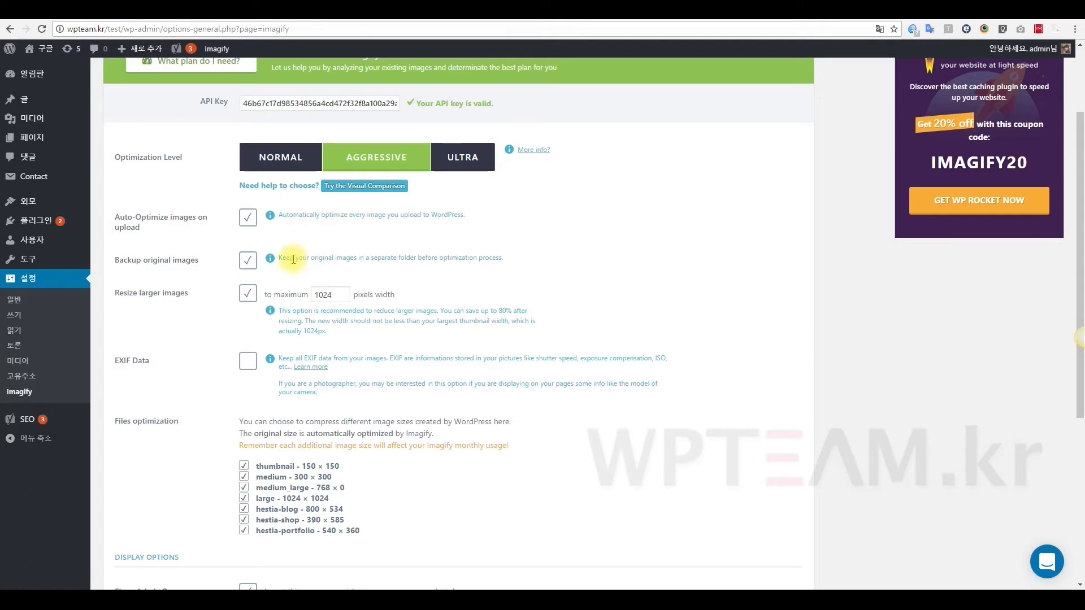
Uncheck Backup original images and accept the Don't Need a Parachute? warning.
left_click(249, 262)
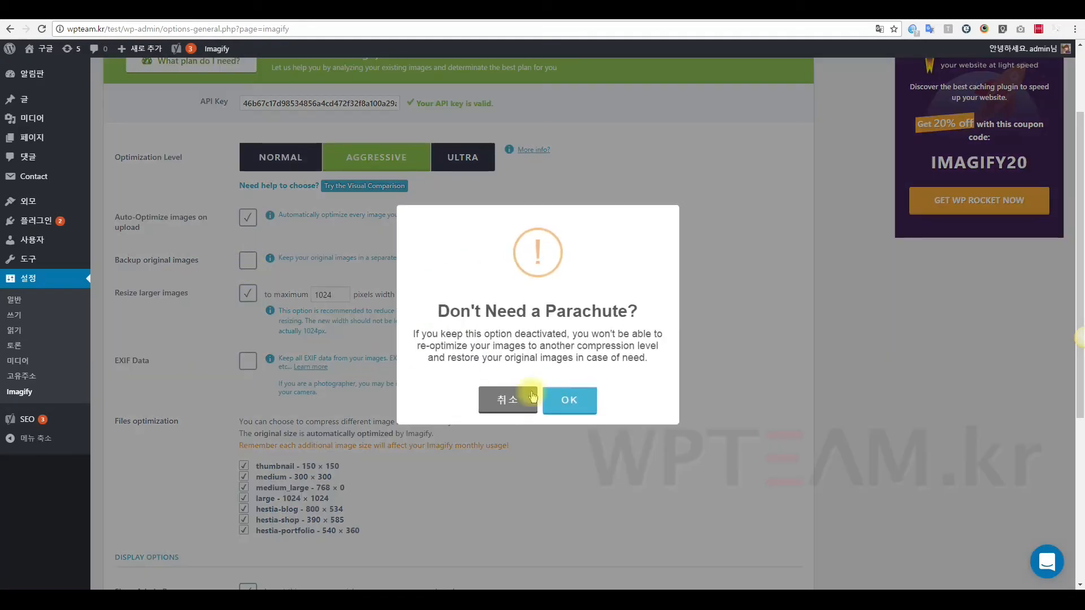
left_click(579, 401)
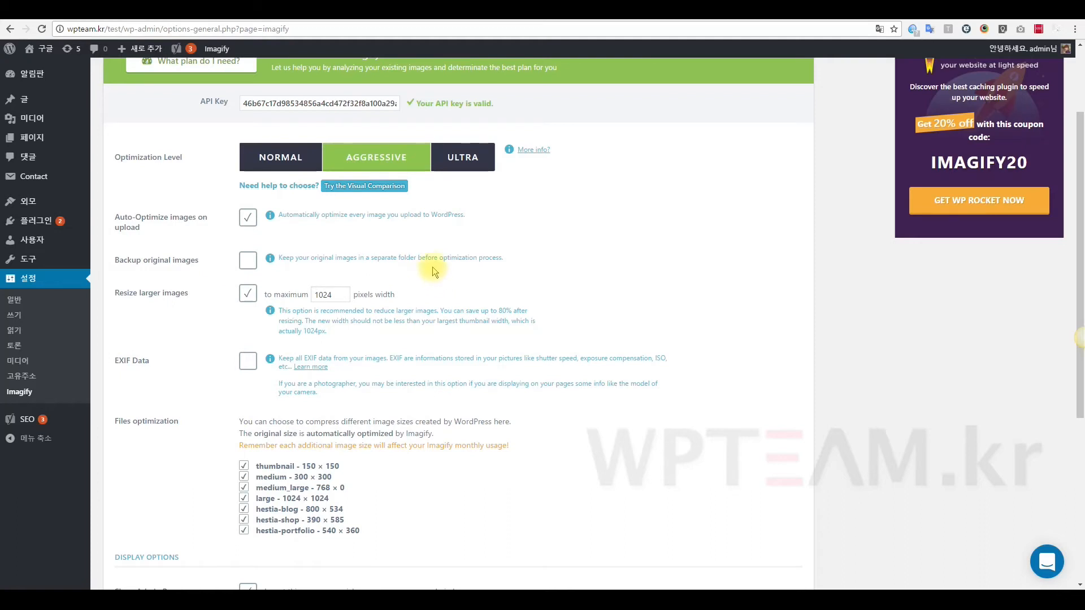
mouse_move(77, 263)
left_click(248, 294)
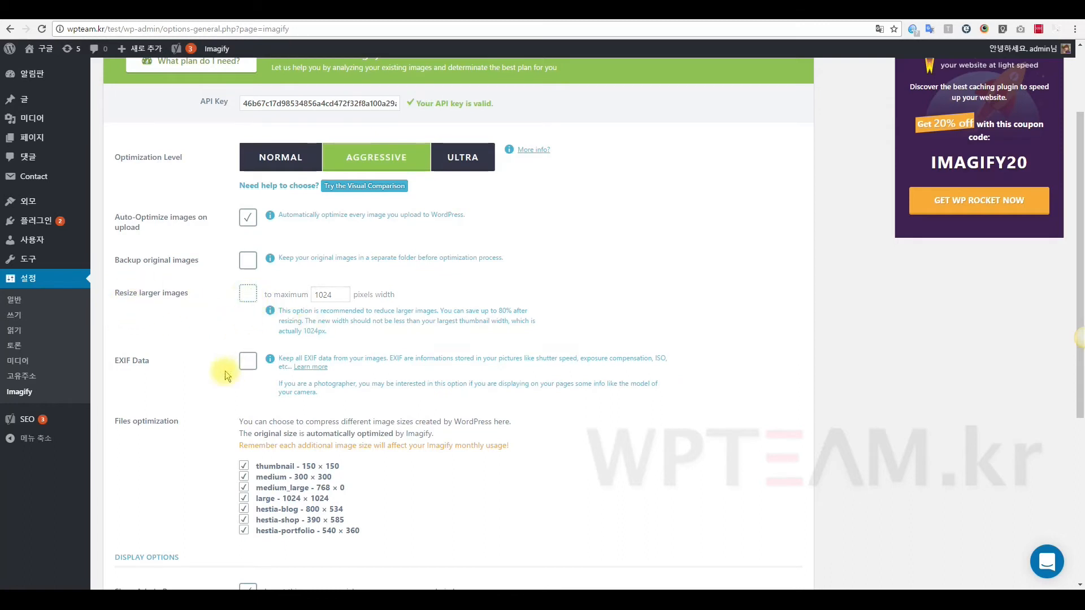
left_click(247, 299)
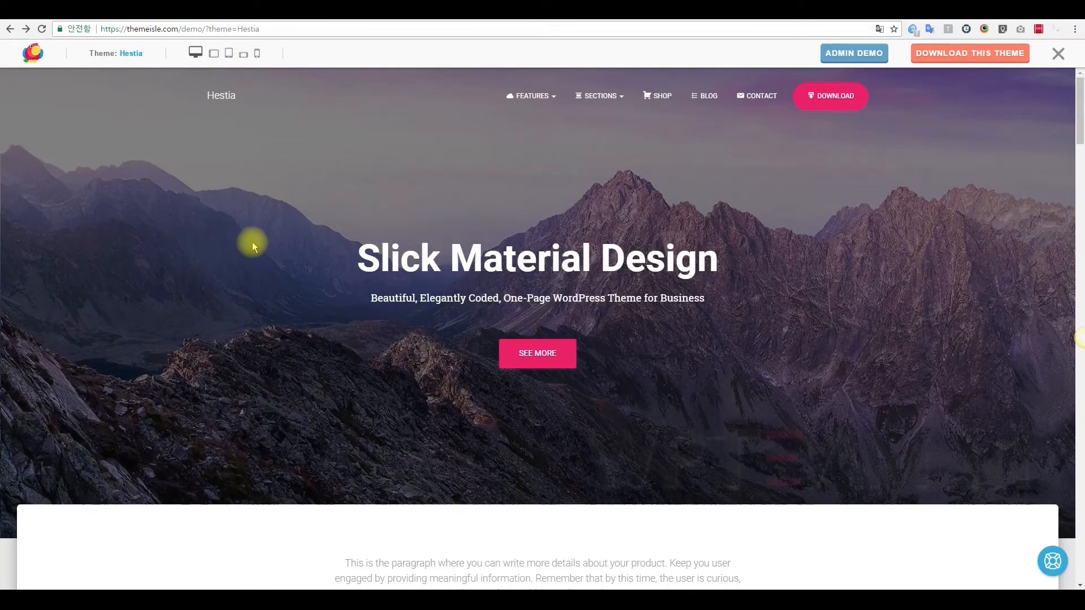
scroll(266, 237, "down", 3)
scroll(274, 233, "up", 3)
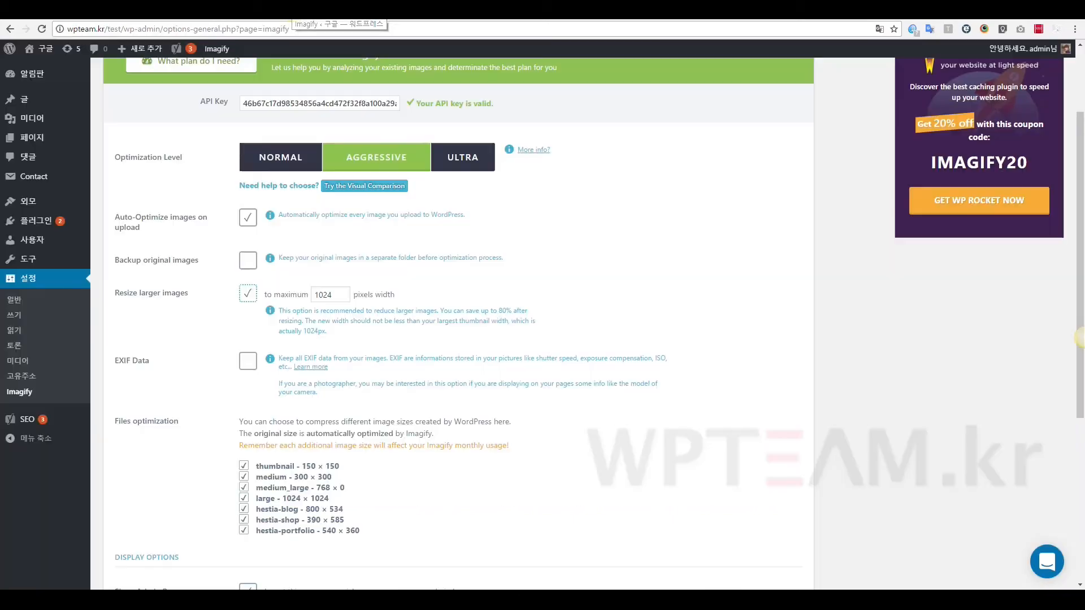
left_click(658, 276)
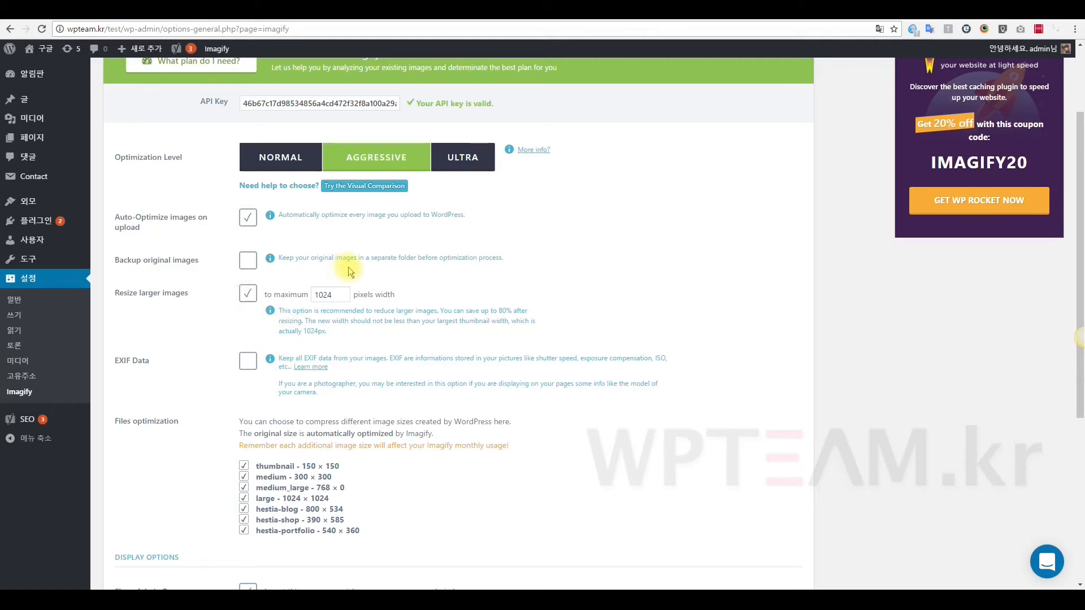
scroll(384, 238, "down", 3)
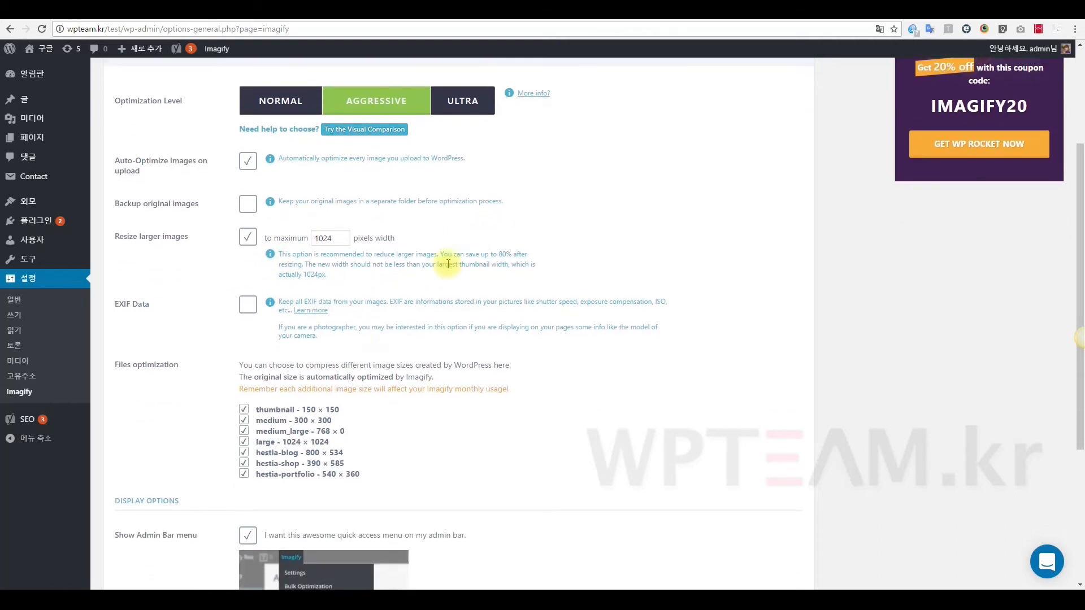
scroll(392, 256, "down", 3)
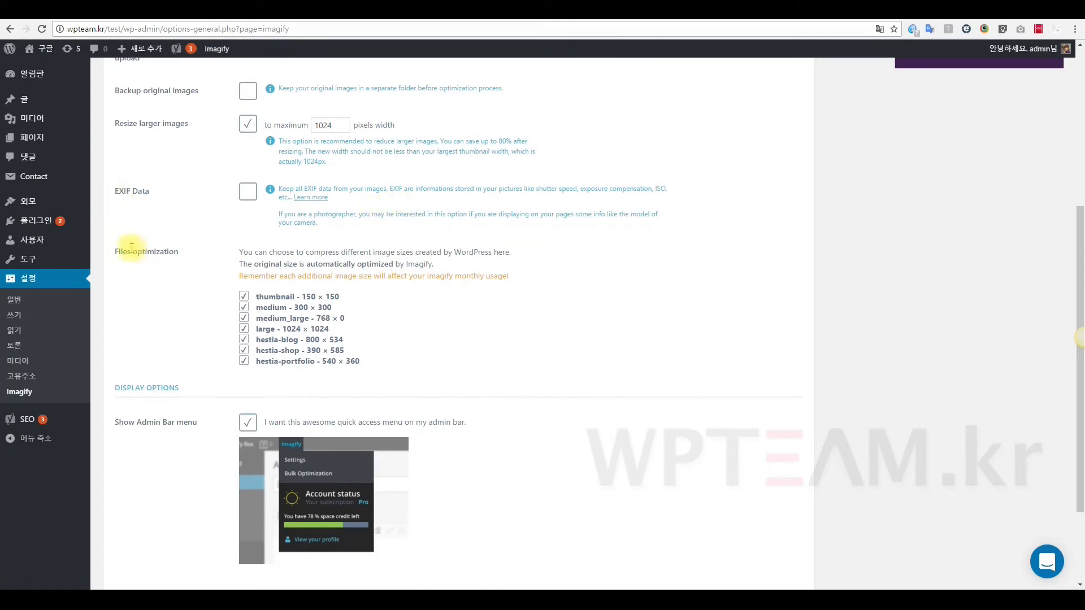
left_click_drag(122, 251, 201, 261)
left_click(150, 300)
scroll(157, 325, "down", 2)
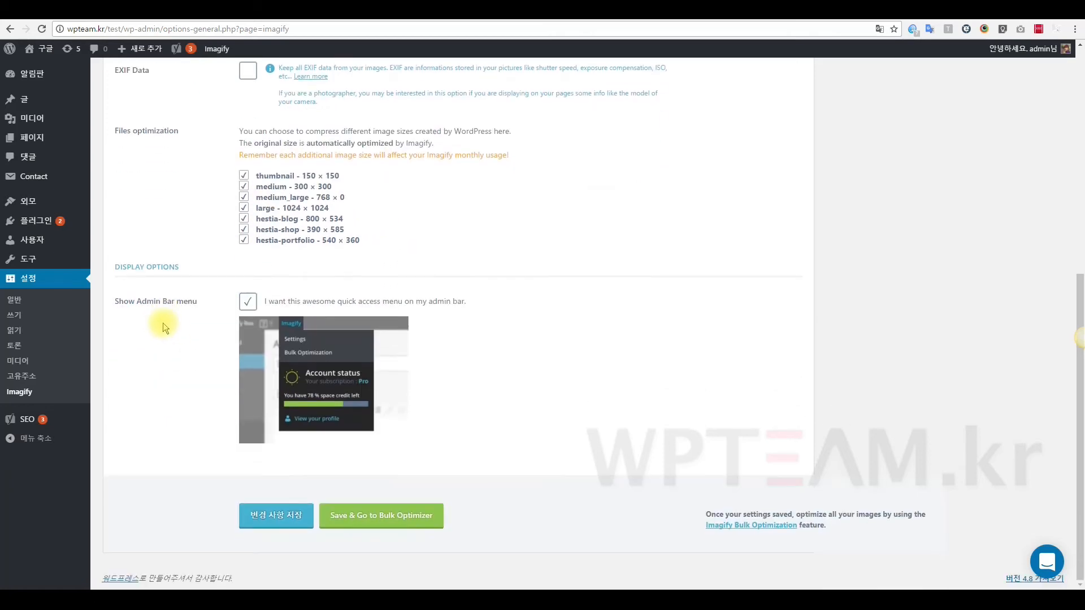
Save the Imagify settings with 변경 사항 저장 (Save Changes).
left_click(284, 514)
scroll(286, 520, "down", 4)
left_click(288, 521)
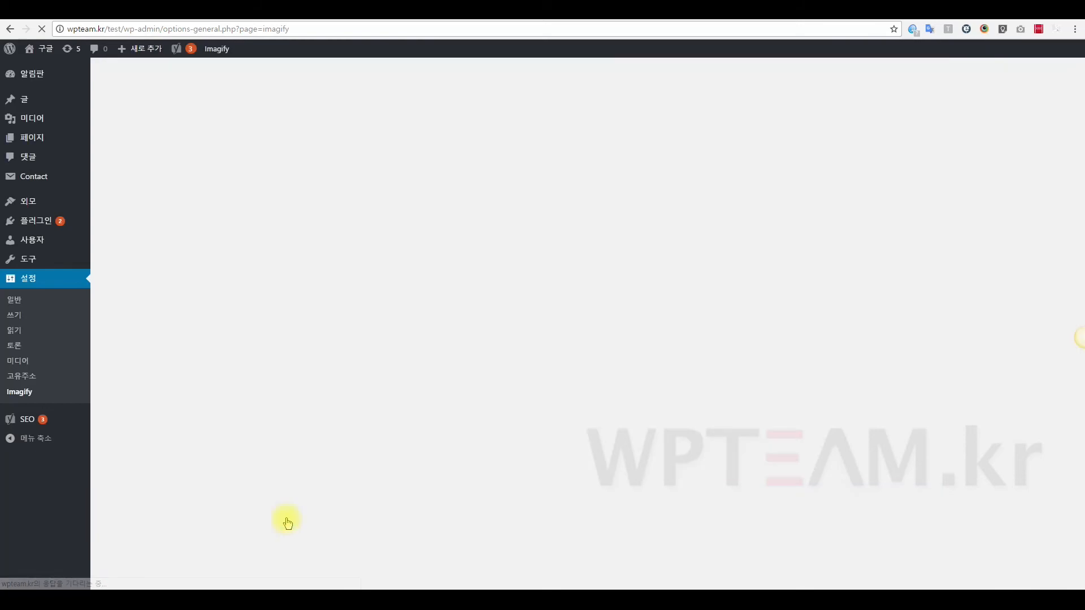
Open the Media Library (미디어) from the admin sidebar.
scroll(191, 428, "down", 8)
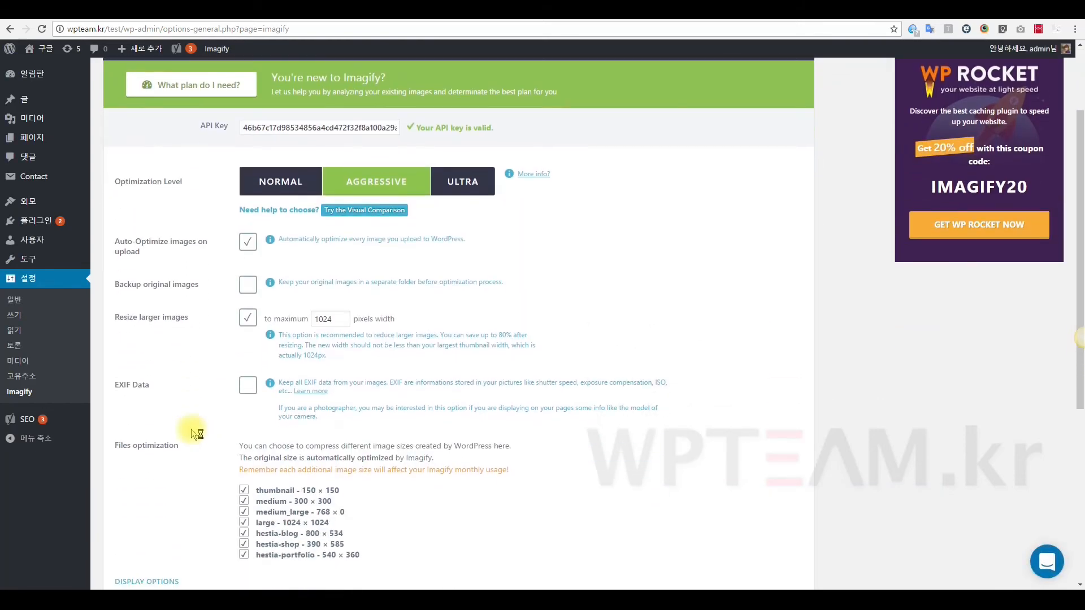
scroll(128, 432, "up", 8)
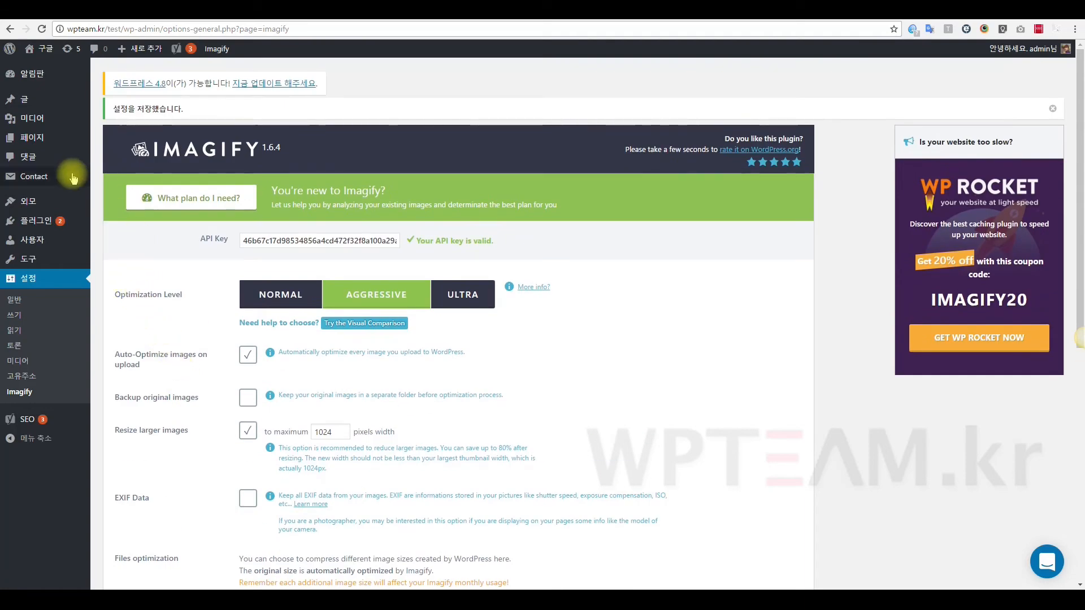
left_click(44, 121)
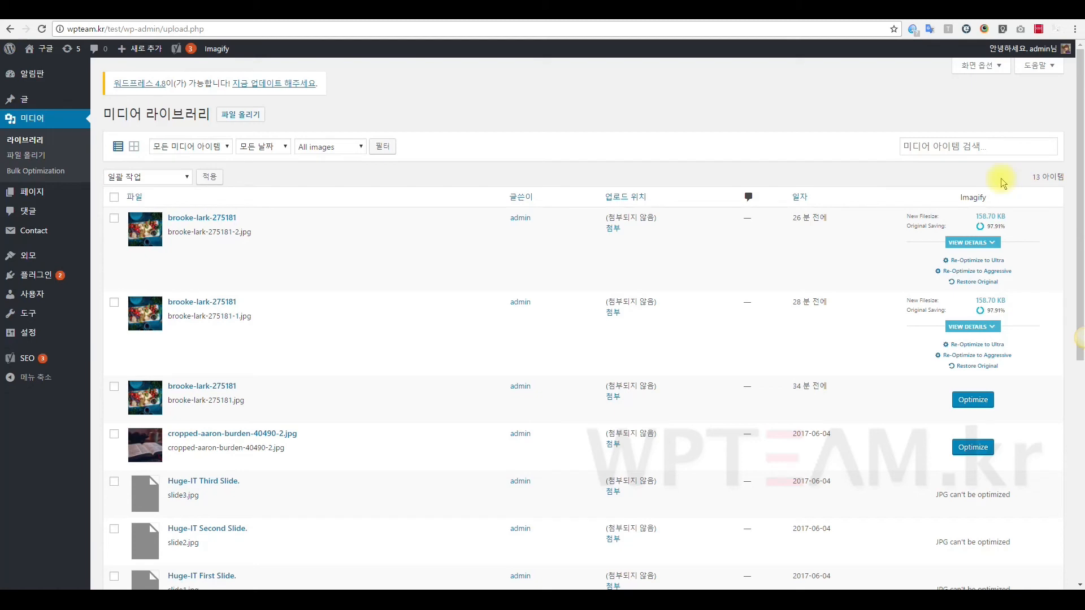
Toggle the Media Library to grid view and back to list, then go to 파일 올리기 (Add New).
left_click(134, 148)
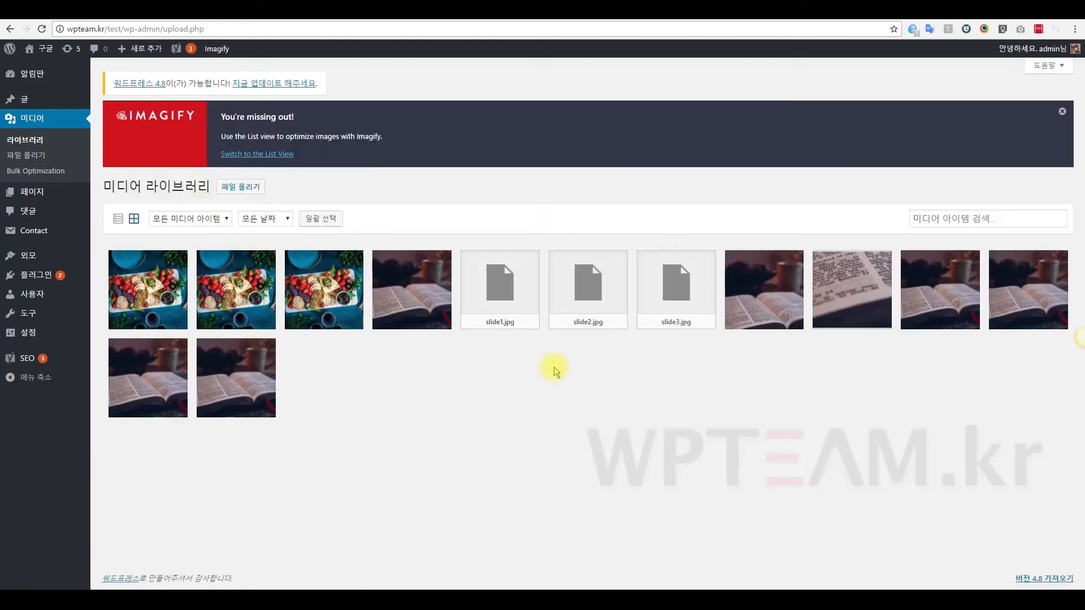
left_click(121, 224)
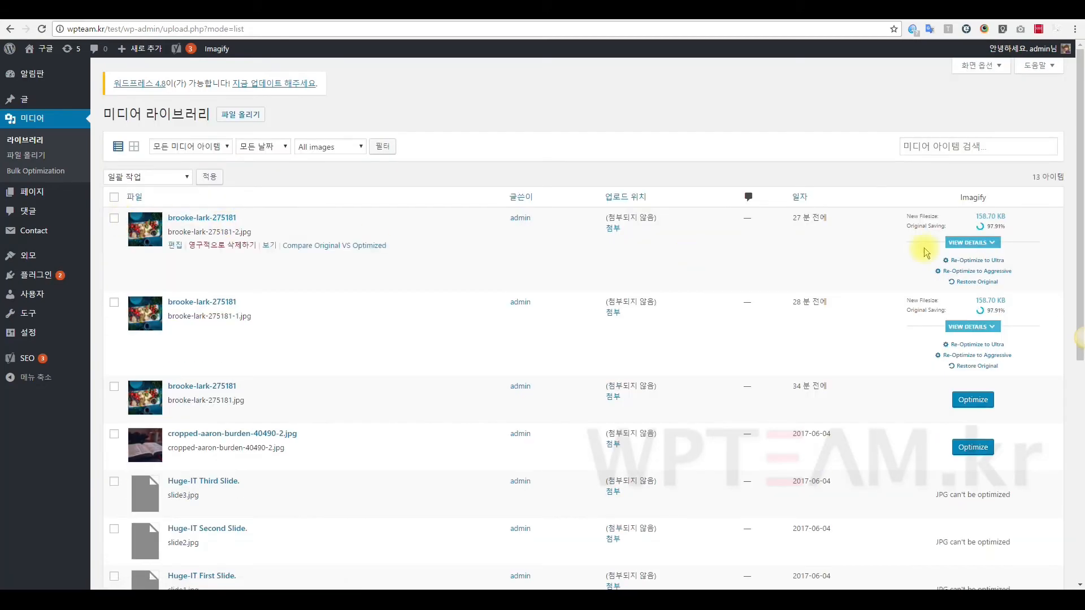
scroll(588, 315, "down", 2)
scroll(474, 290, "up", 2)
left_click(253, 116)
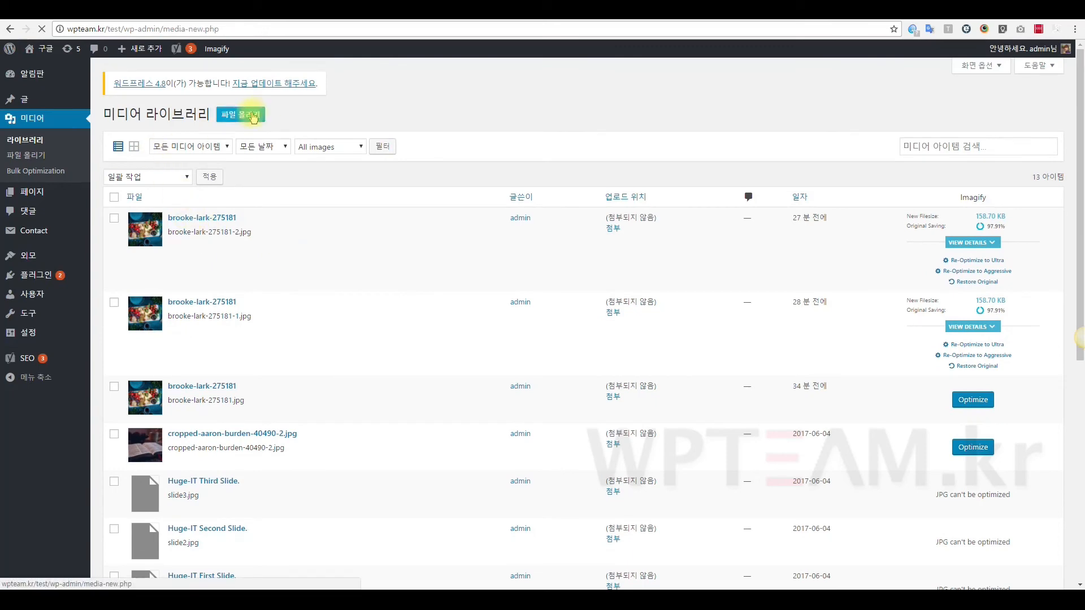
Choose brooke-lark-275181 from the 강의파일 folder in the file chooser to upload it.
left_click(584, 222)
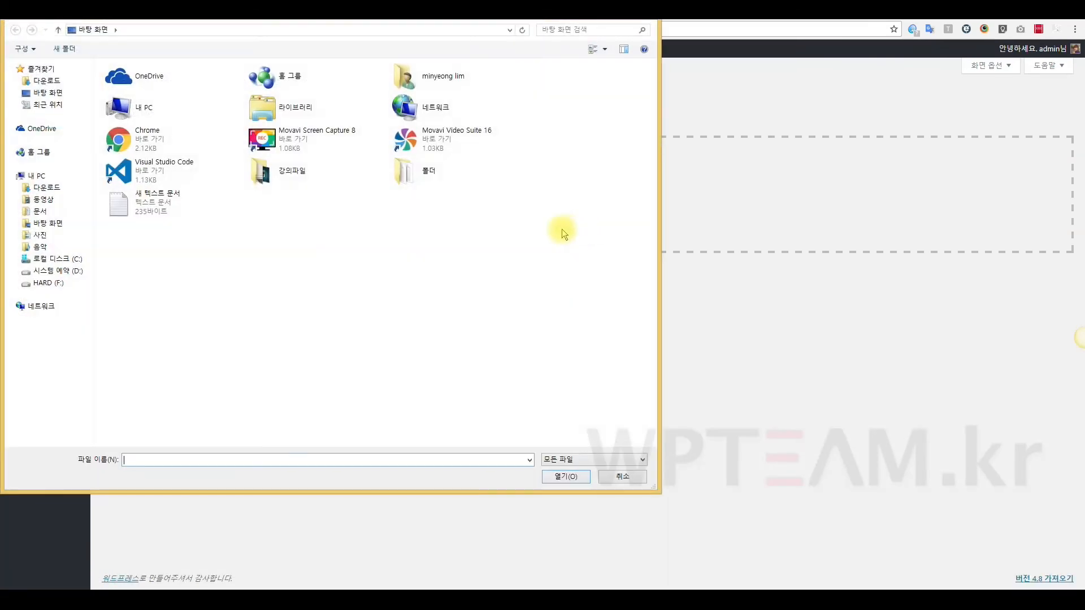
double_click(283, 171)
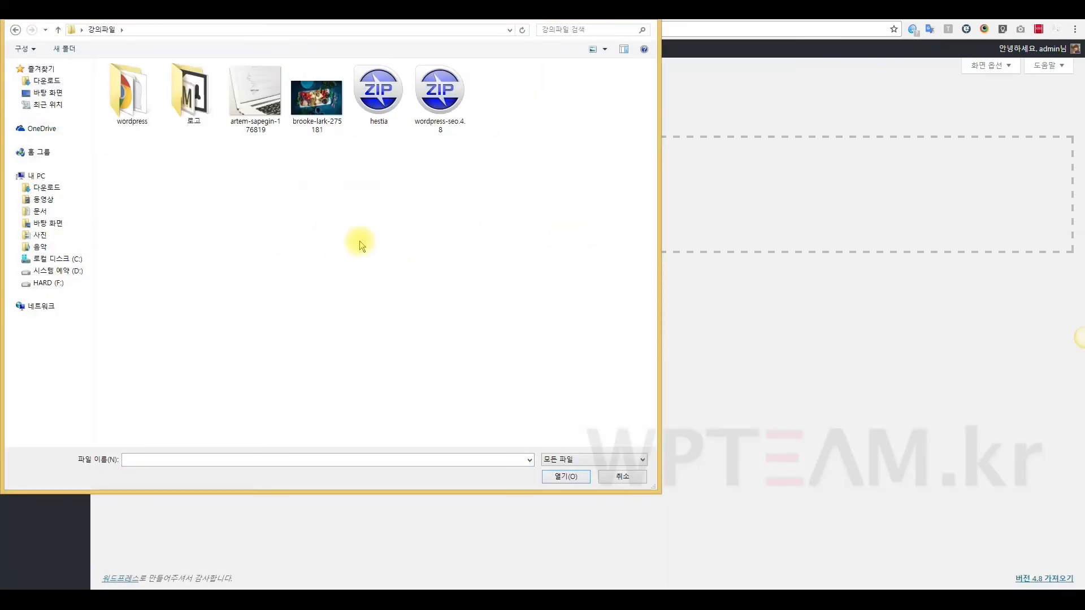
left_click(324, 109)
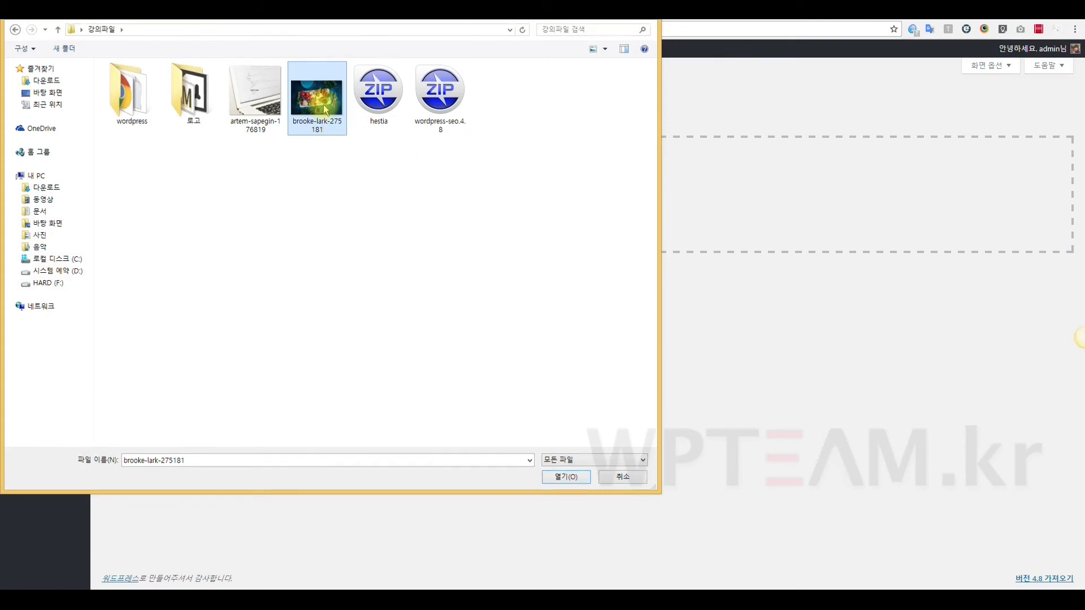
double_click(325, 109)
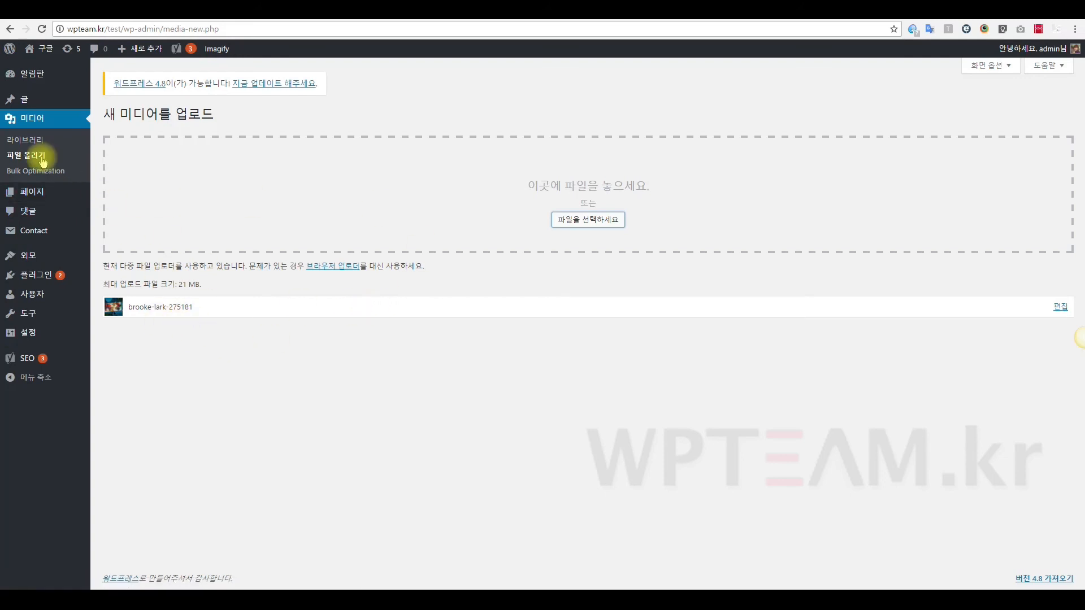
Go back to the Media Library list and scroll through the 15 items.
left_click(26, 146)
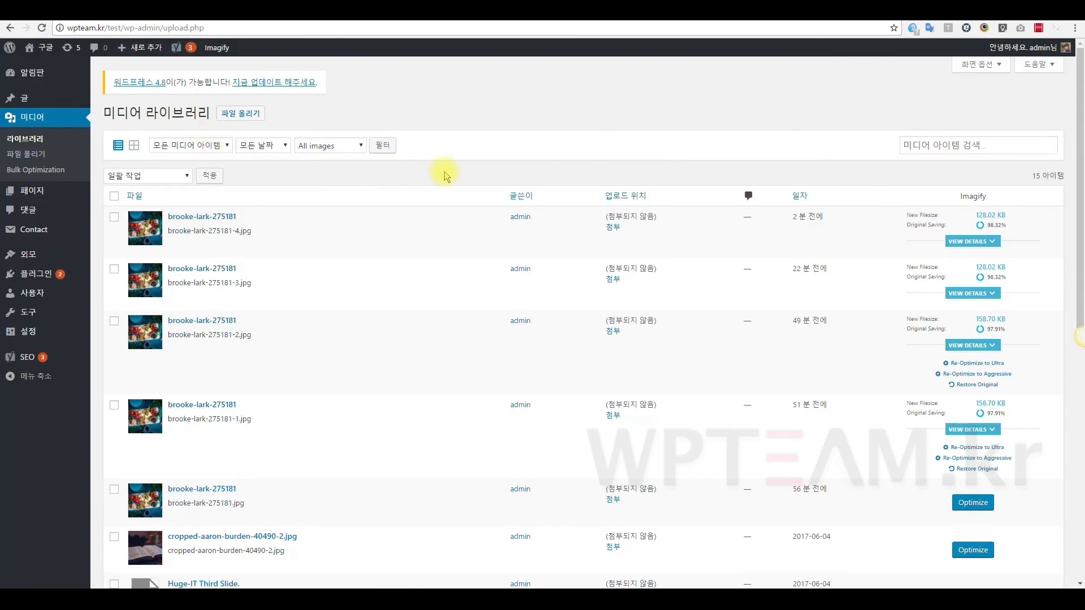
scroll(444, 171, "down", 1)
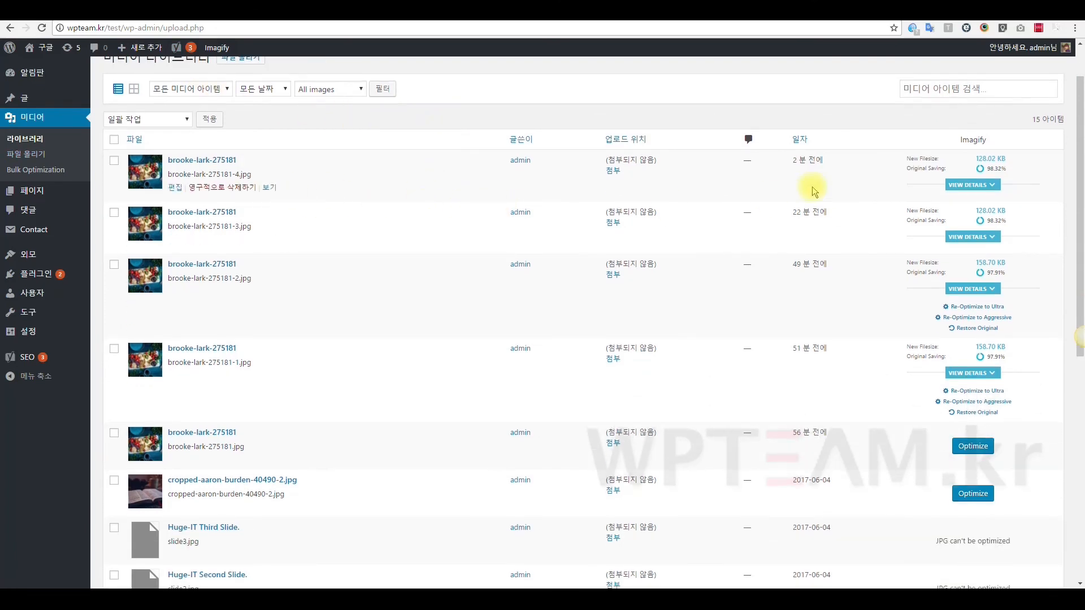
scroll(955, 172, "up", 1)
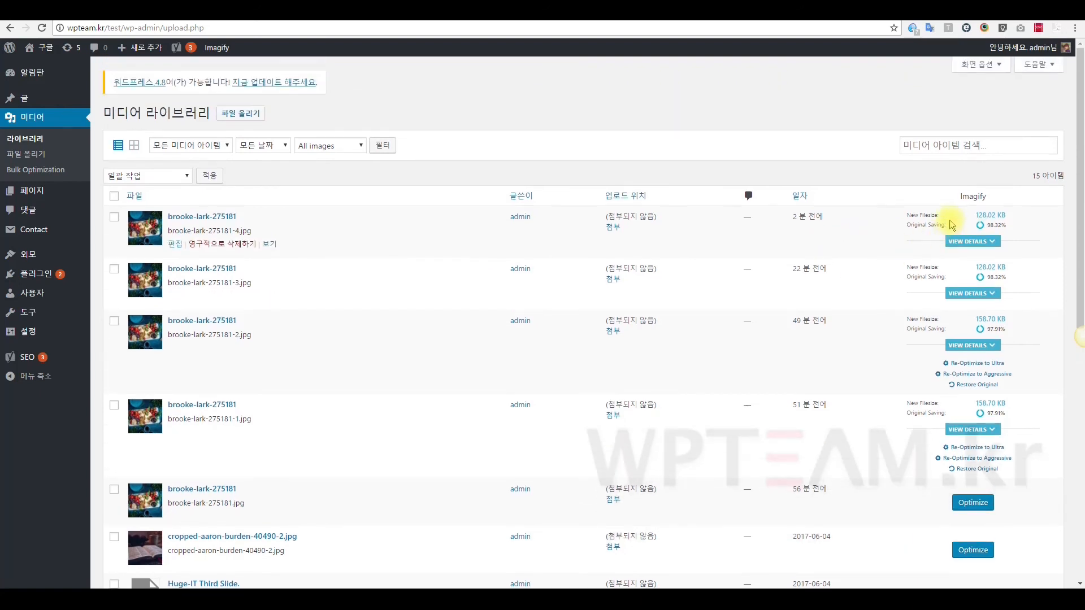
Highlight the first row's New Filesize value, 128.02 KB, in the Imagify column.
left_click_drag(908, 214, 971, 215)
left_click(970, 215)
left_click(1024, 215)
left_click(1032, 213)
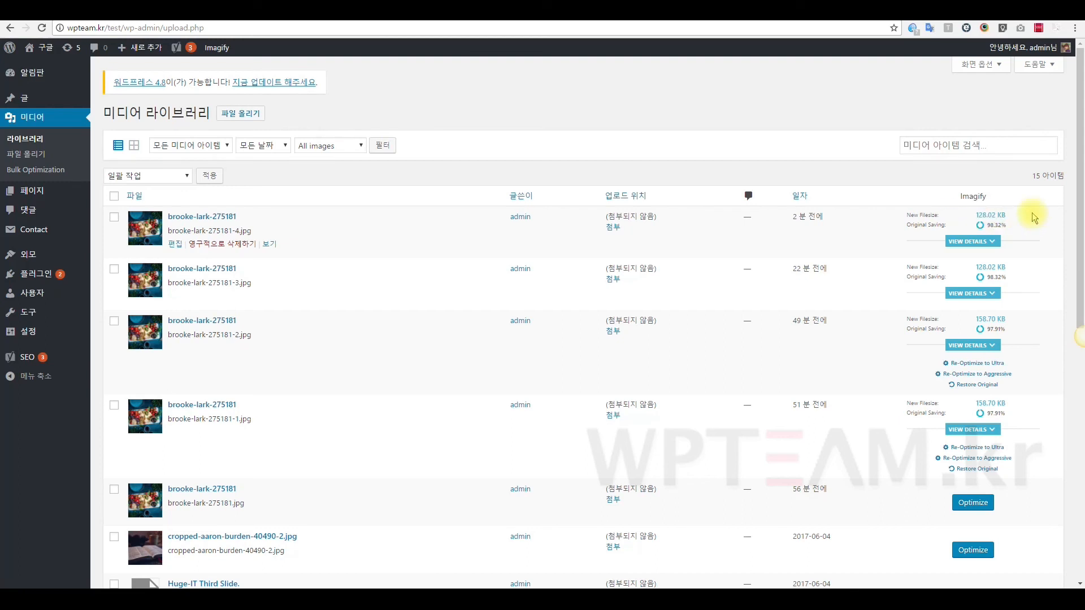
left_click_drag(1009, 215, 996, 218)
left_click(1005, 216)
left_click_drag(976, 215, 997, 215)
left_click(998, 216)
left_click_drag(998, 216, 1009, 216)
left_click_drag(995, 216, 978, 216)
left_click(1035, 212)
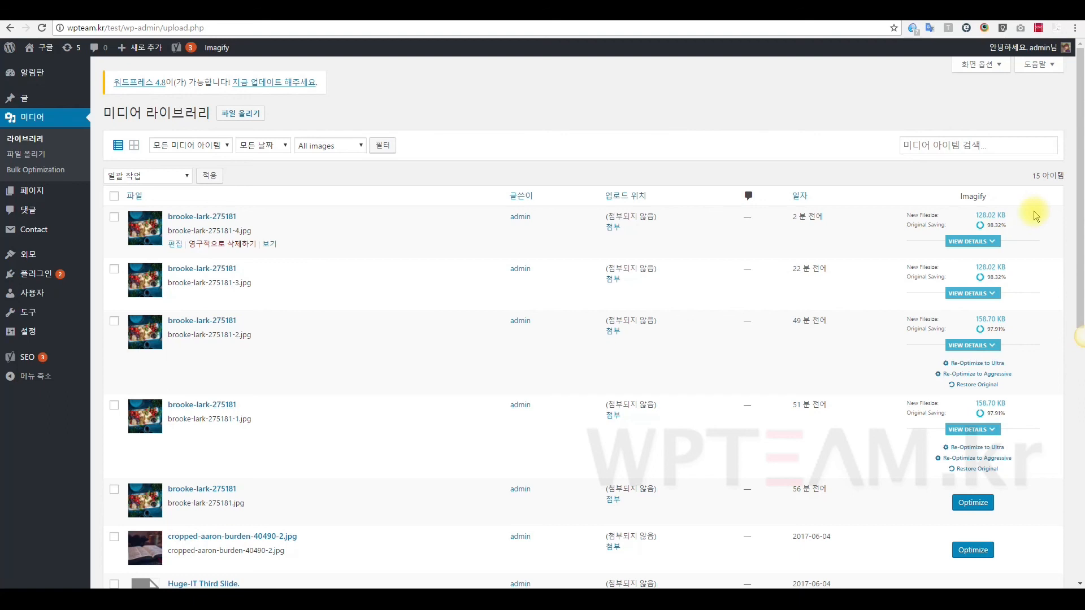